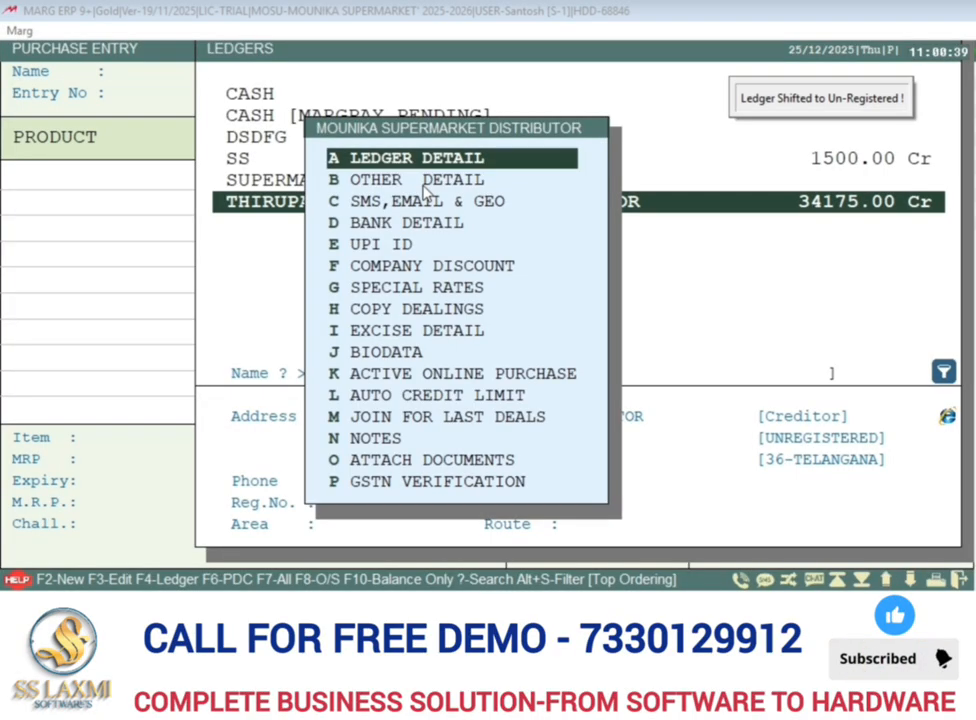
Close the ledger options and choose THIRUPATHI SUPERMARKET DISTRIBUTOR as the supplier for the purchase entry.
key(ctrl+w)
key(Escape)
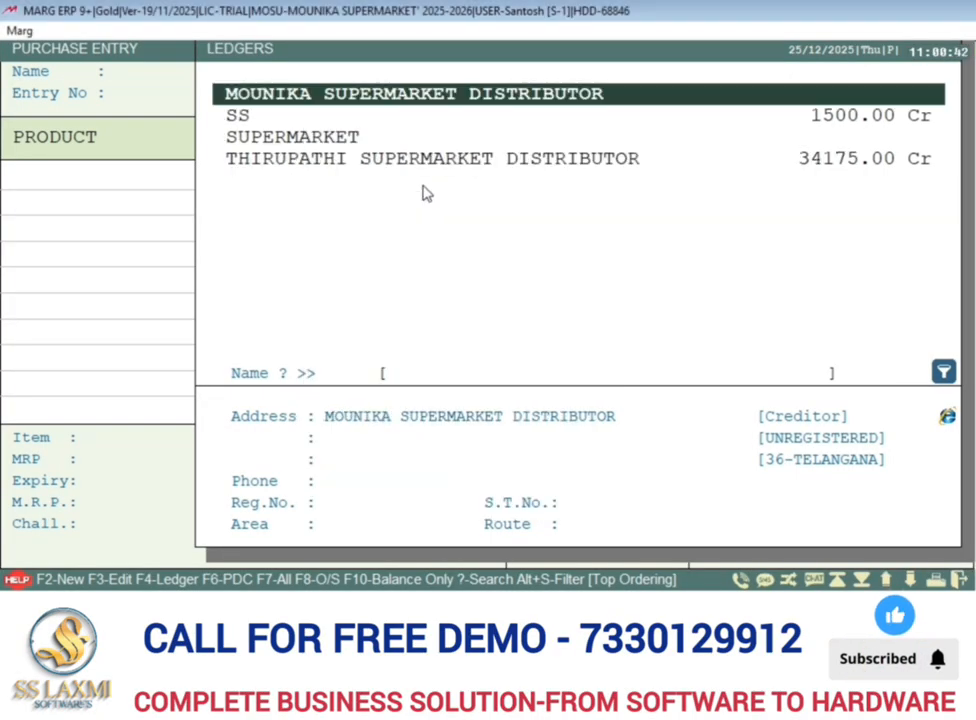
key(Down)
key(Down)
key(Down)
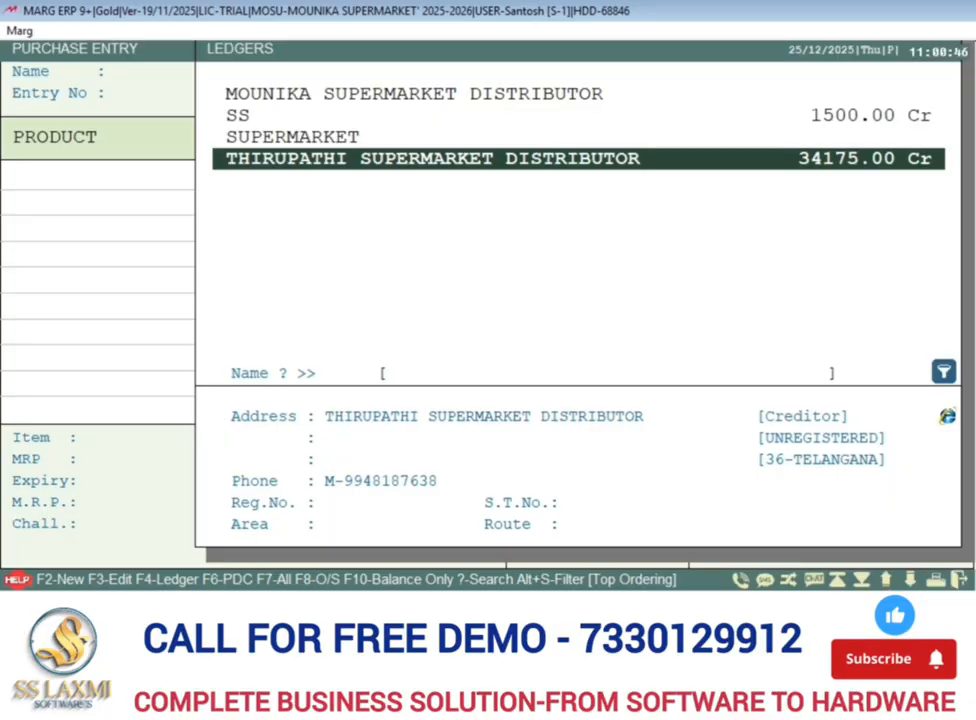
key(Return)
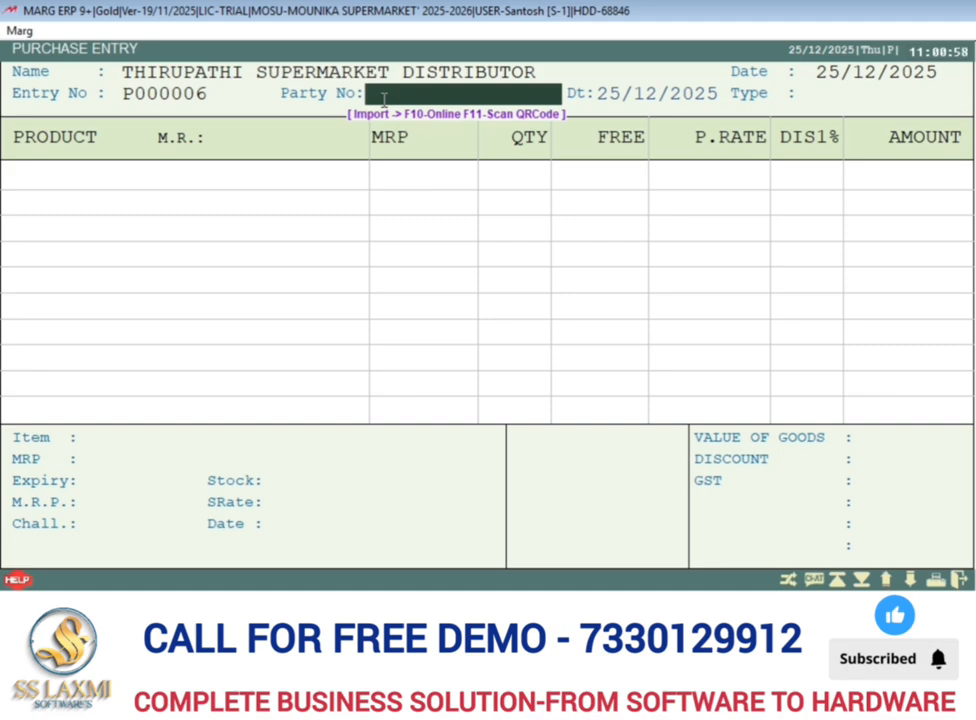
Enter 1534 as the party number and accept 25/12/2025 as the bill date.
text(1534)
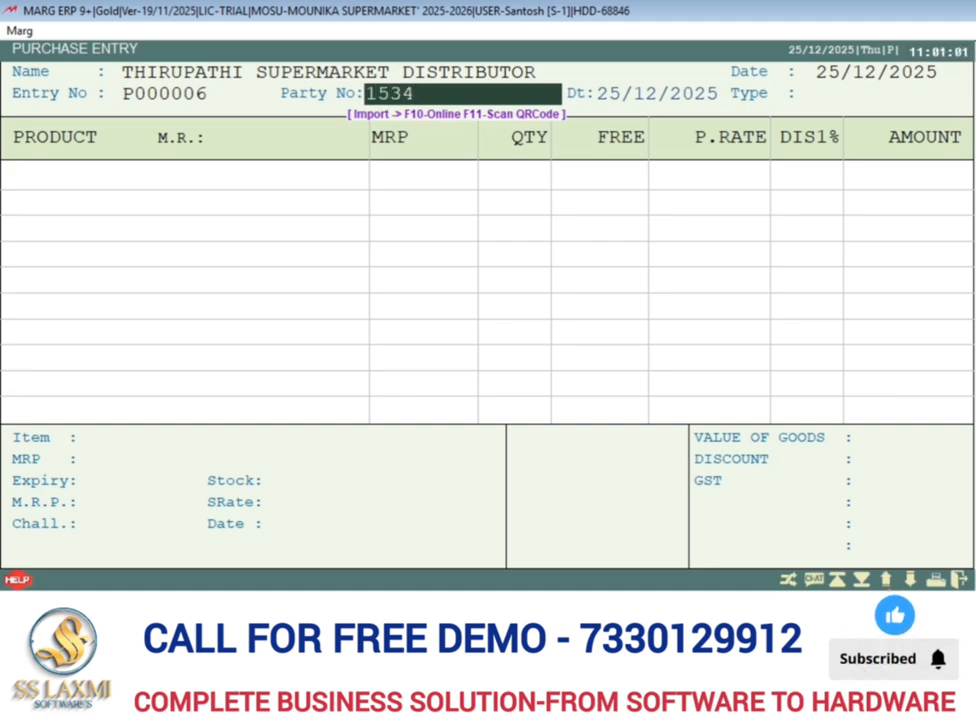
key(Return)
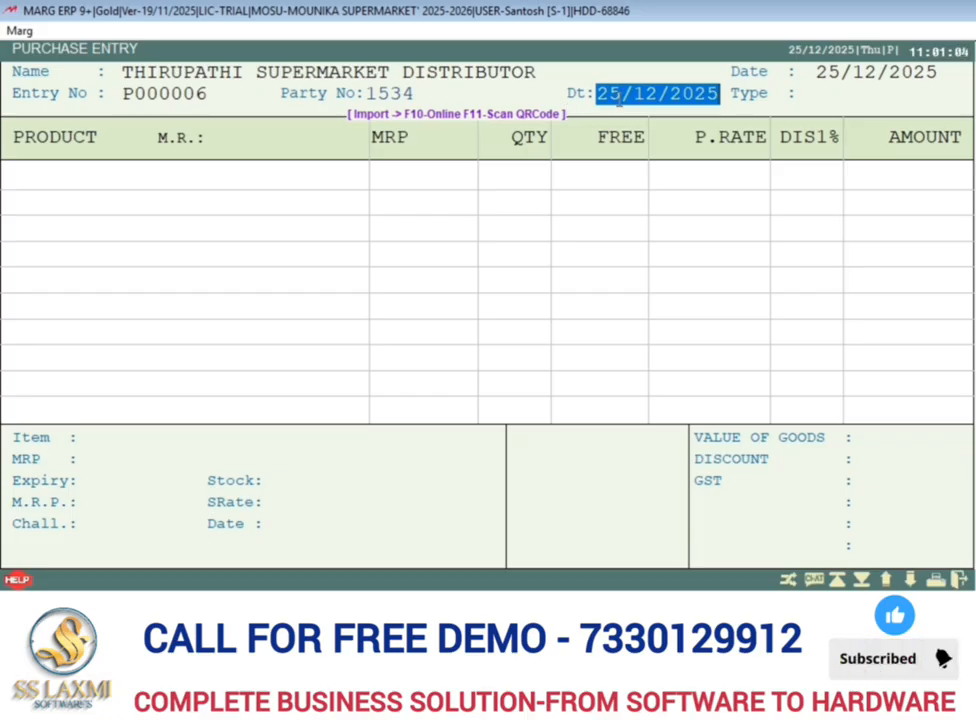
key(Return)
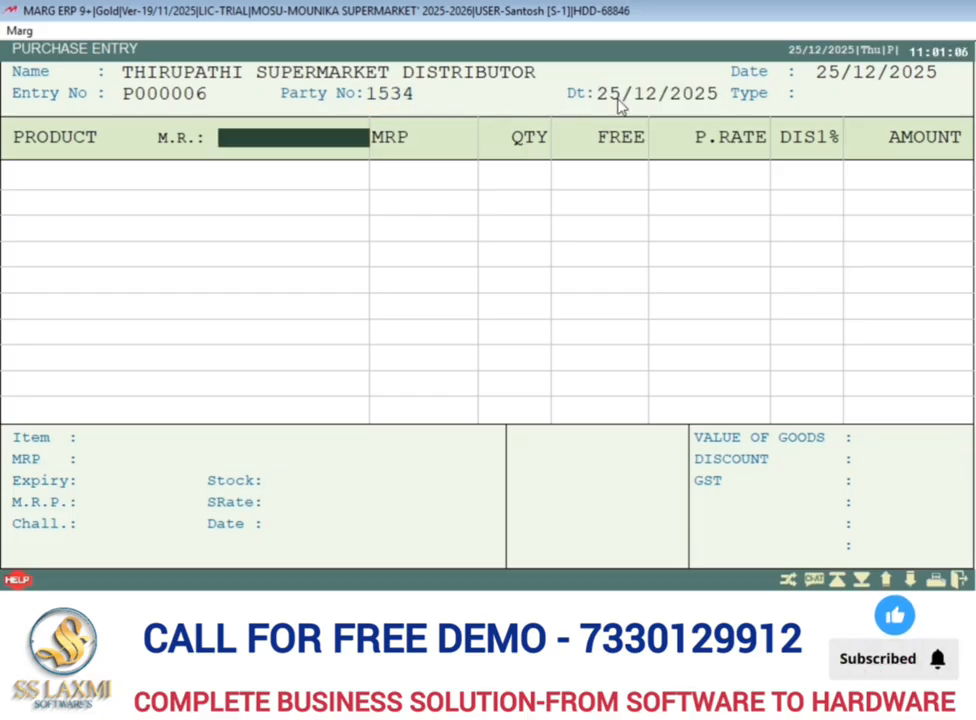
Leave the M.R. field blank, set TAX to Yes and accept the LOCAL purchase type.
key(Return)
key(Return)
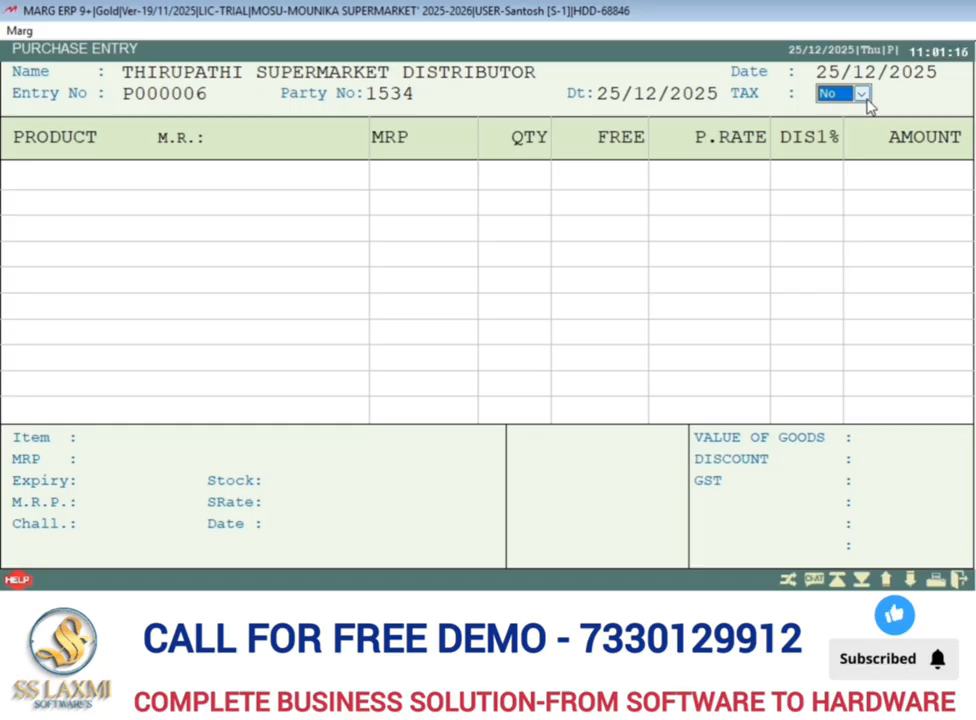
key(y)
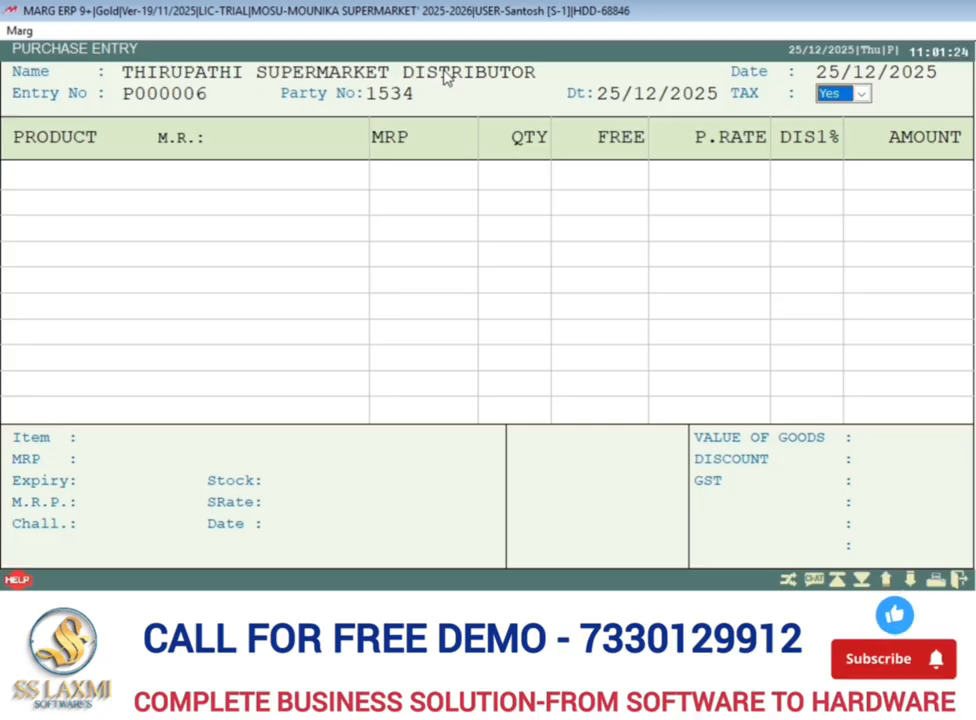
key(Return)
Add Aashirvaad Superior MP Atta 10kg from the item list as the first product.
key(Return)
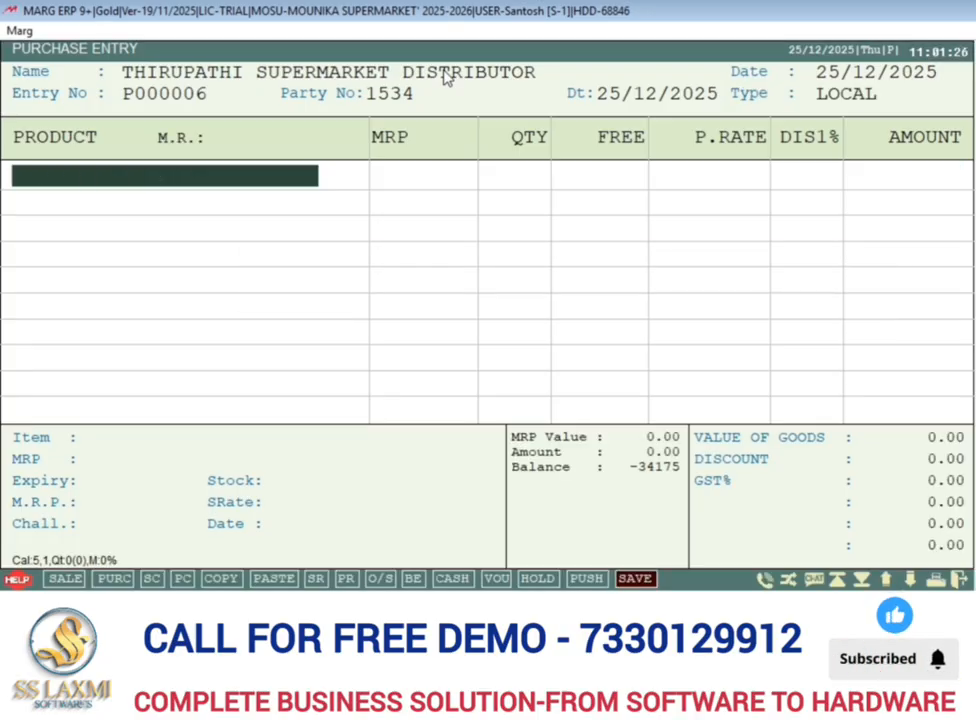
key(Return)
key(Up)
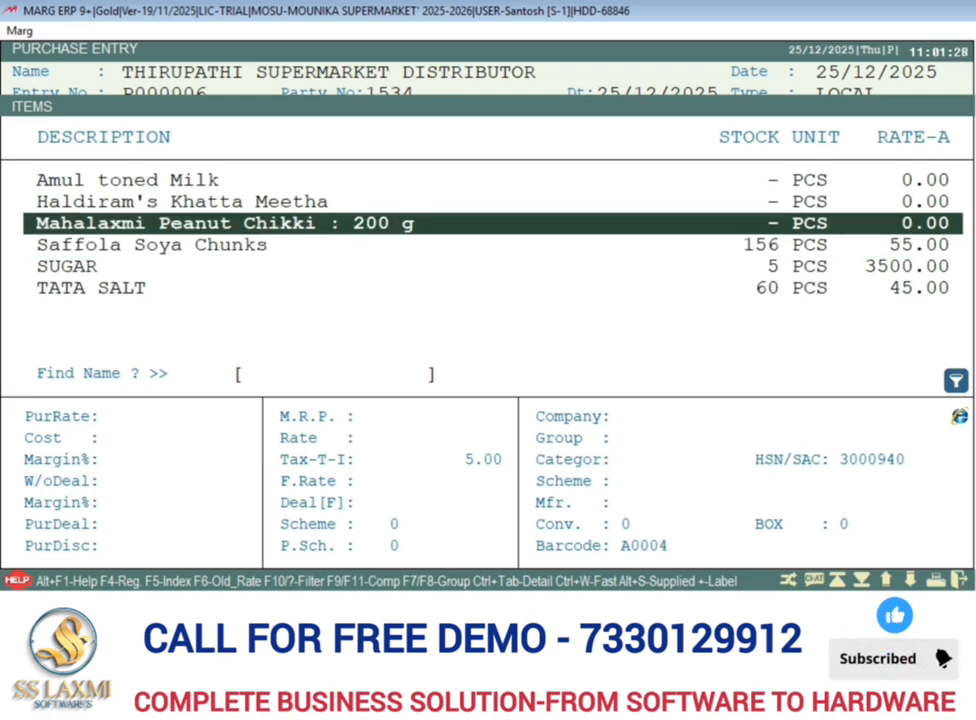
key(Up)
key(Up)
key(Up)
key(Up)
key(Up)
key(Down)
key(Down)
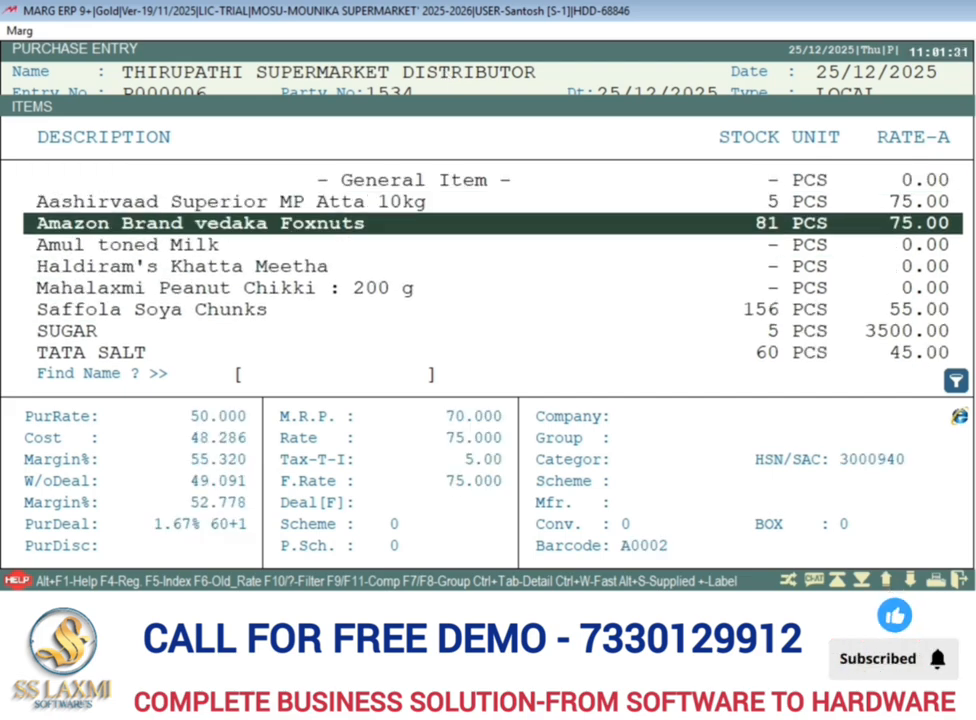
key(Up)
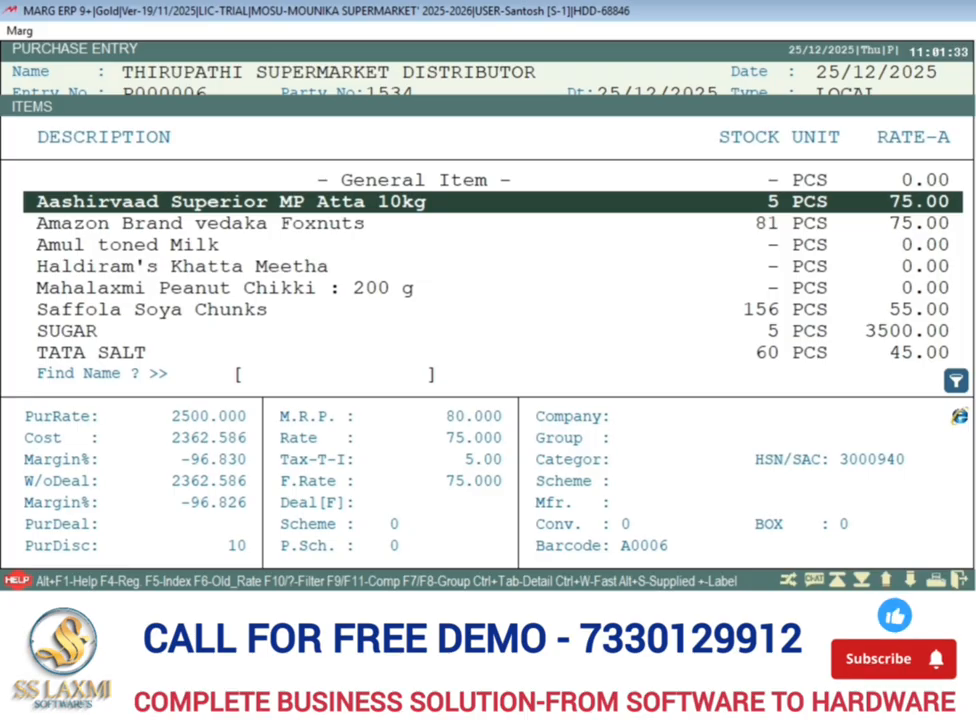
key(Return)
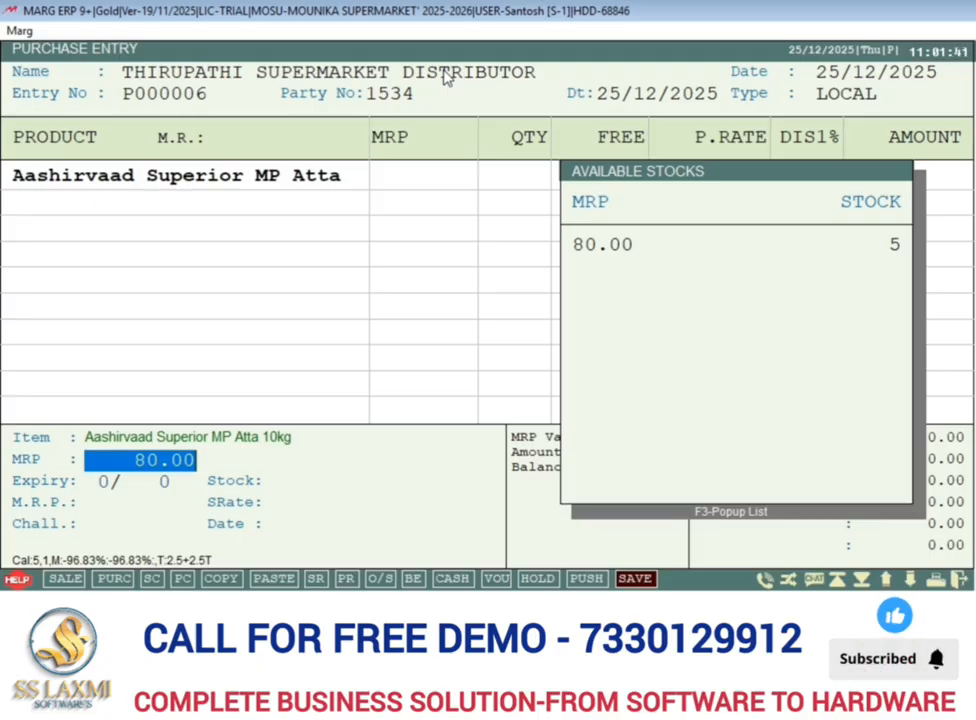
Set the atta's MRP to 90 and its expiry to May 2028.
text(90 .)
key(Return)
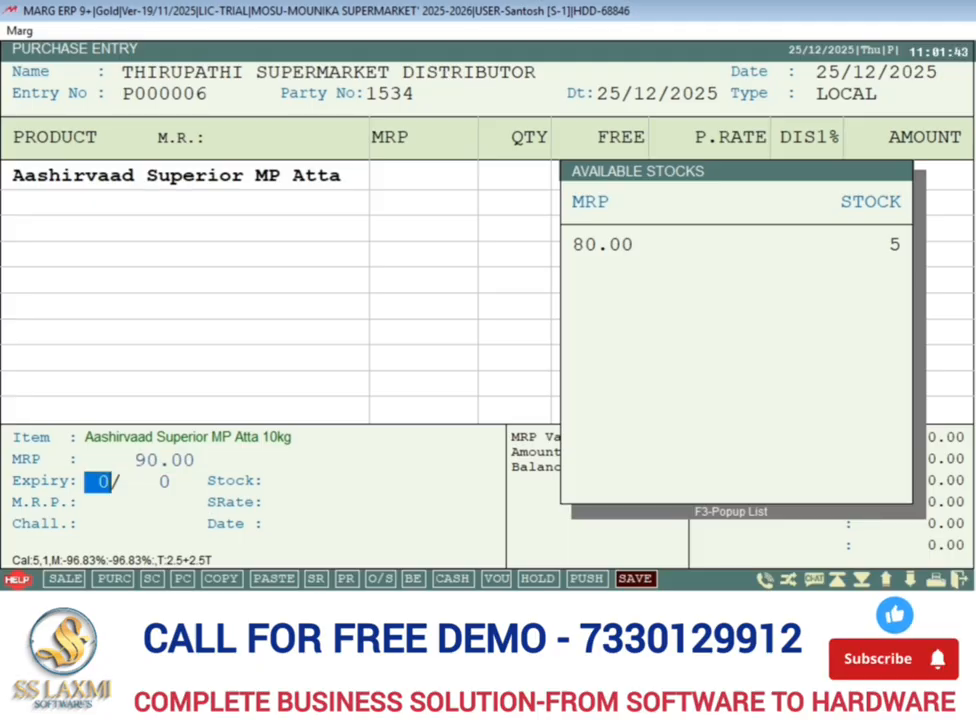
text(5)
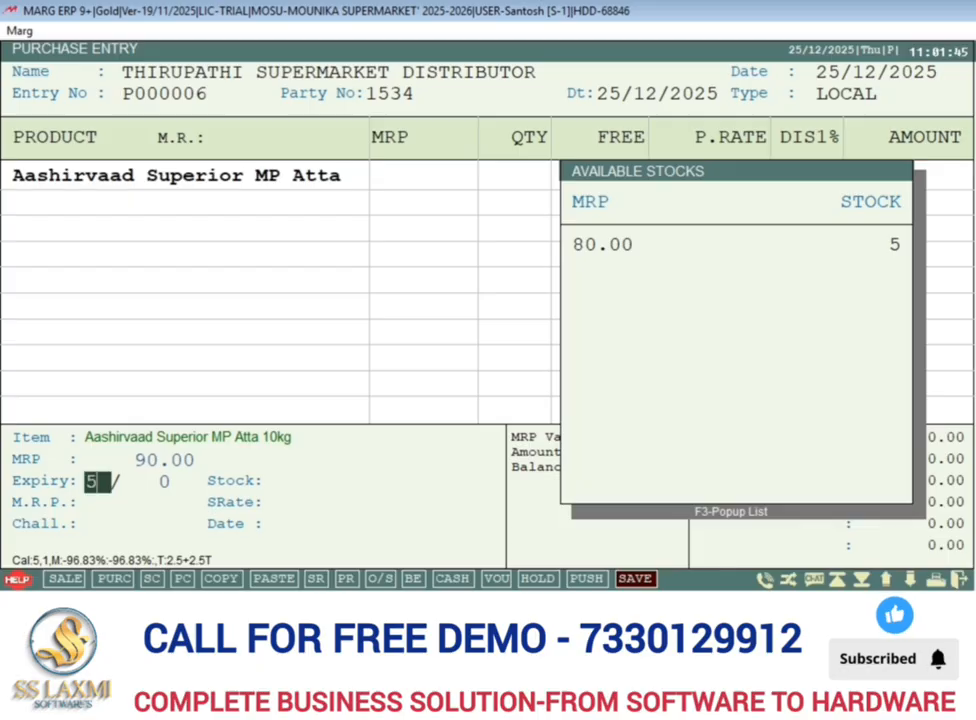
key(Return)
text(28)
key(Return)
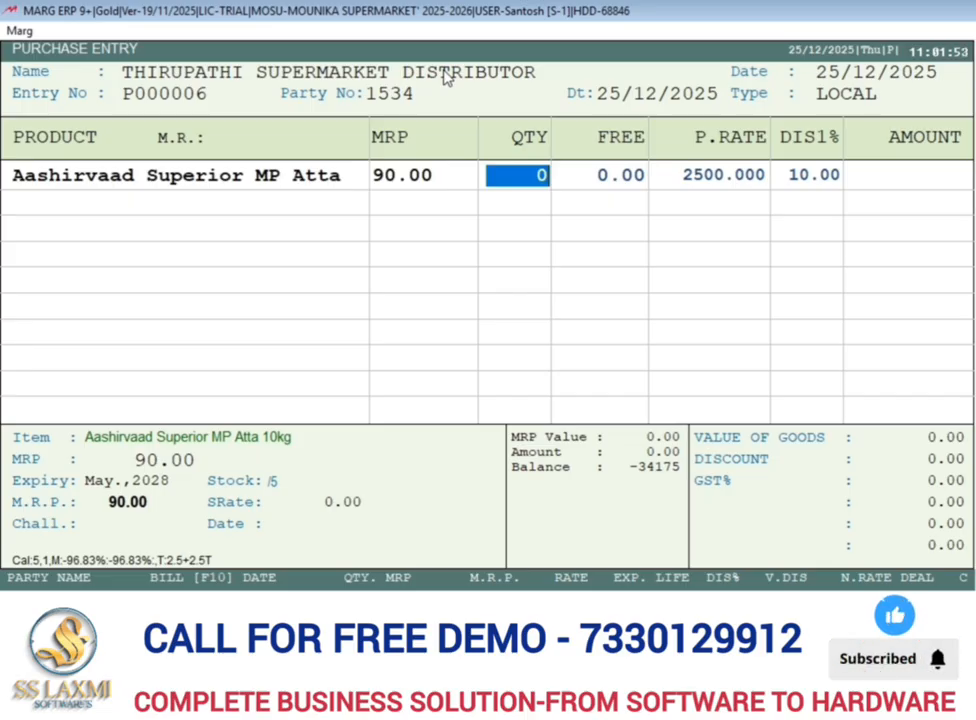
Enter a quantity of 8 with no free quantity and set the atta's purchase rate to 3000.
text(8)
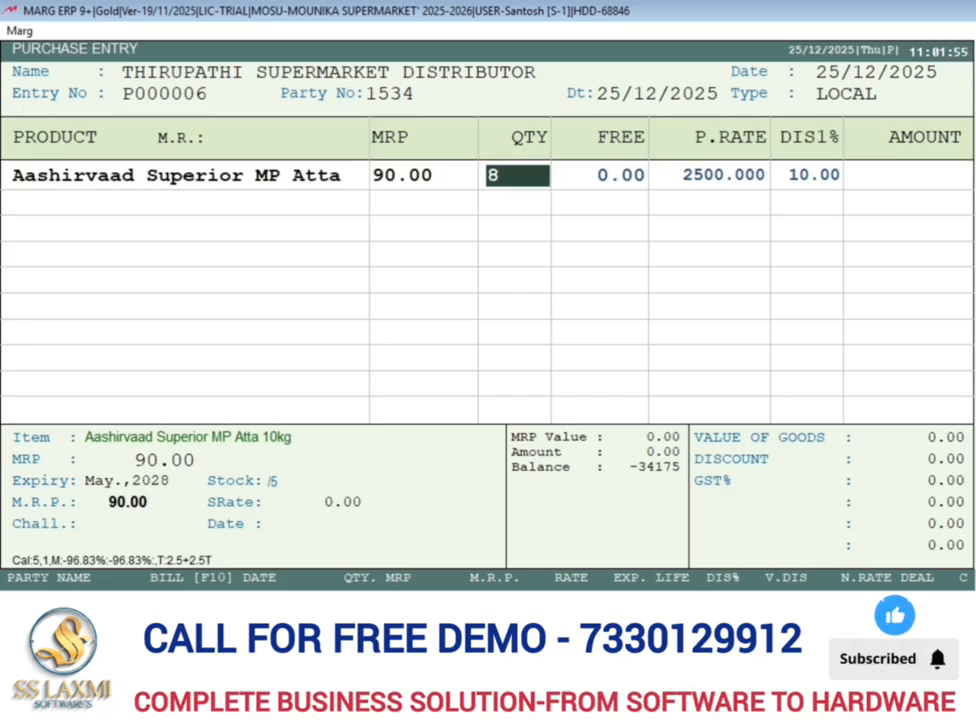
key(Return)
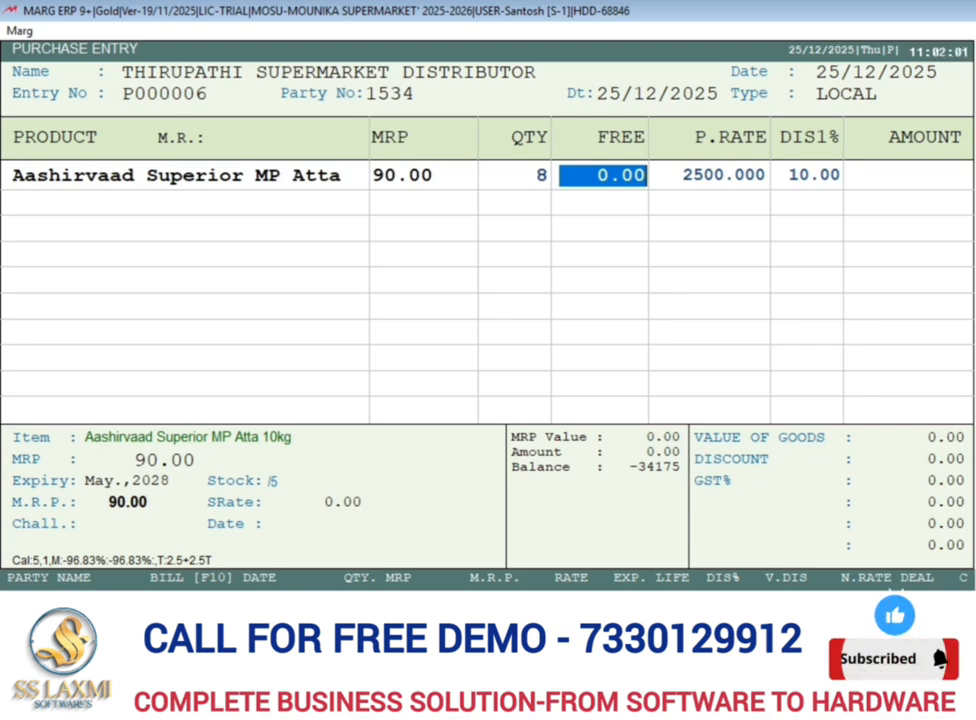
key(Return)
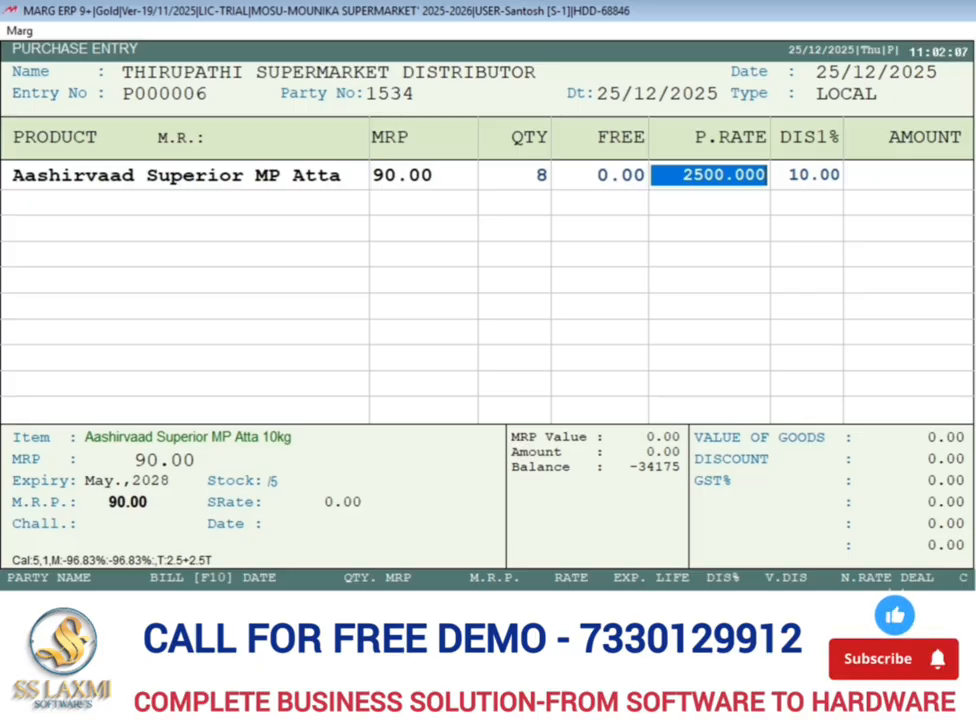
text(3000    .)
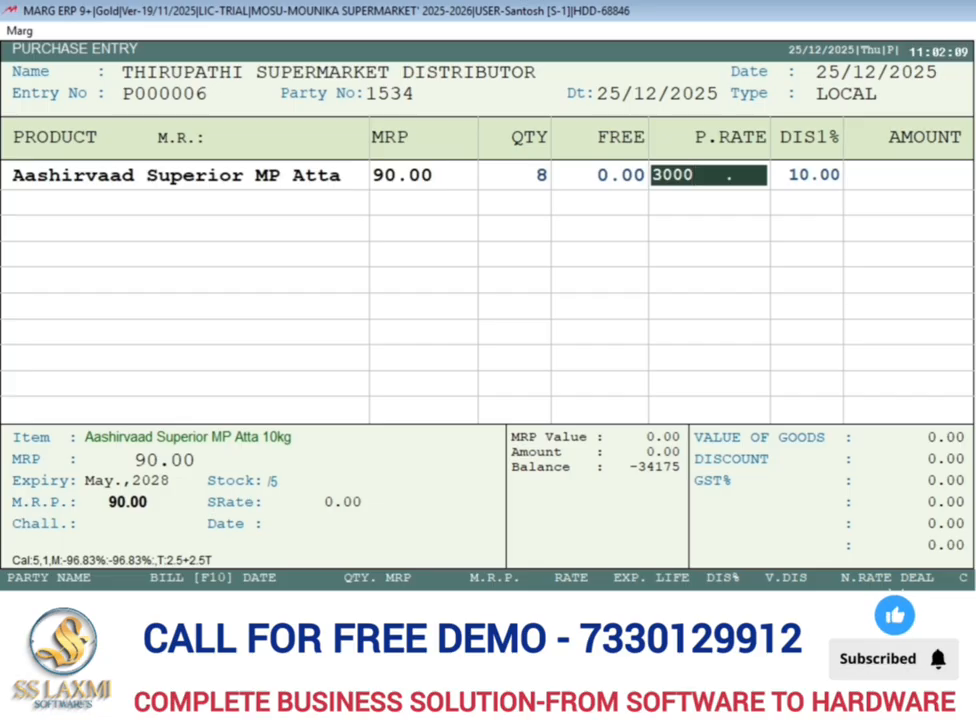
key(Return)
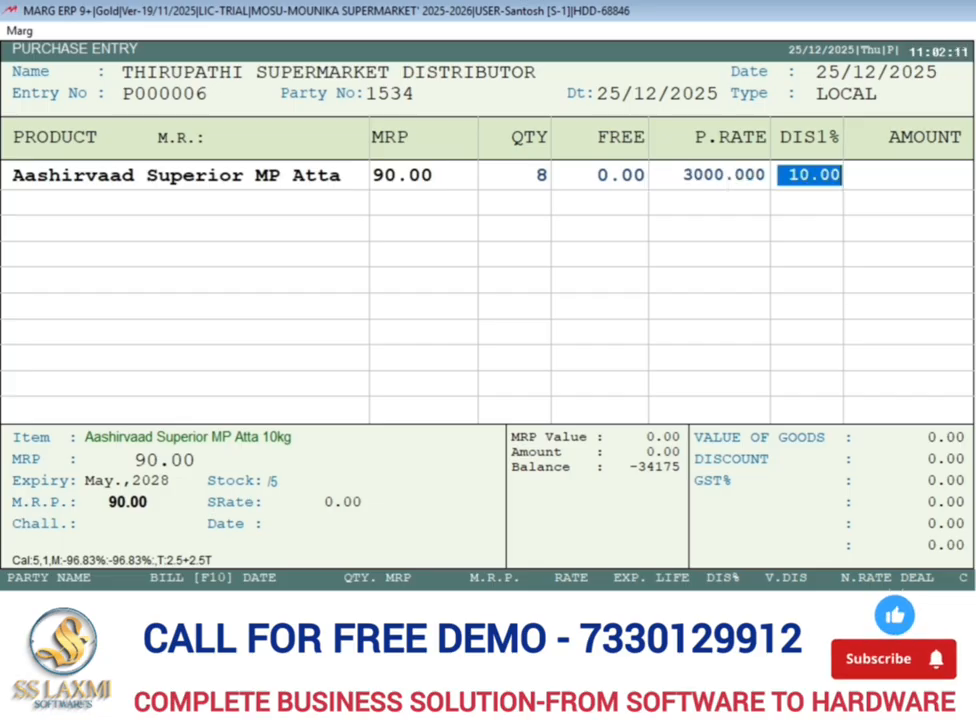
Set the atta's discount to 5% and choose not to store the discount change.
text(5 .)
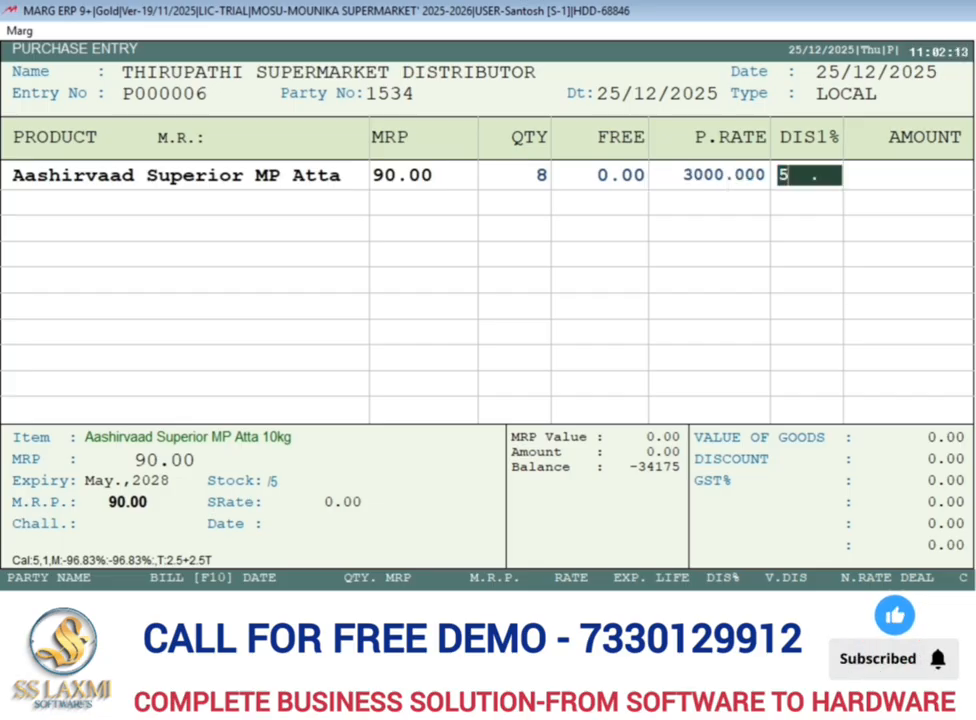
key(Return)
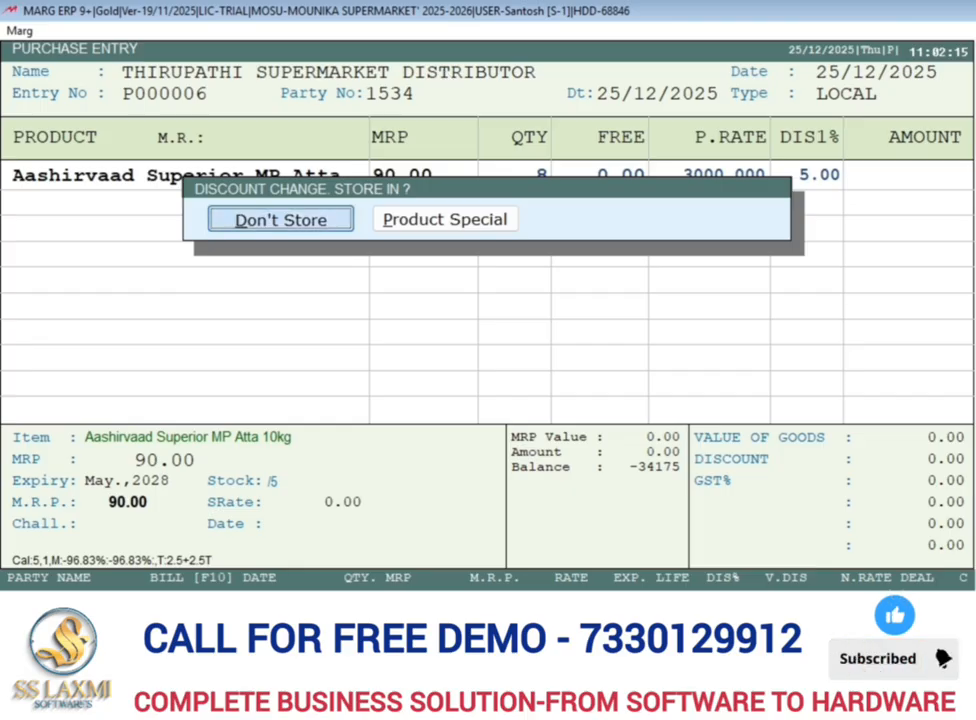
key(Return)
Set the atta's Rate-A to 76 and Rate-B to 70 in the MRP details, and finish the product line.
key(Return)
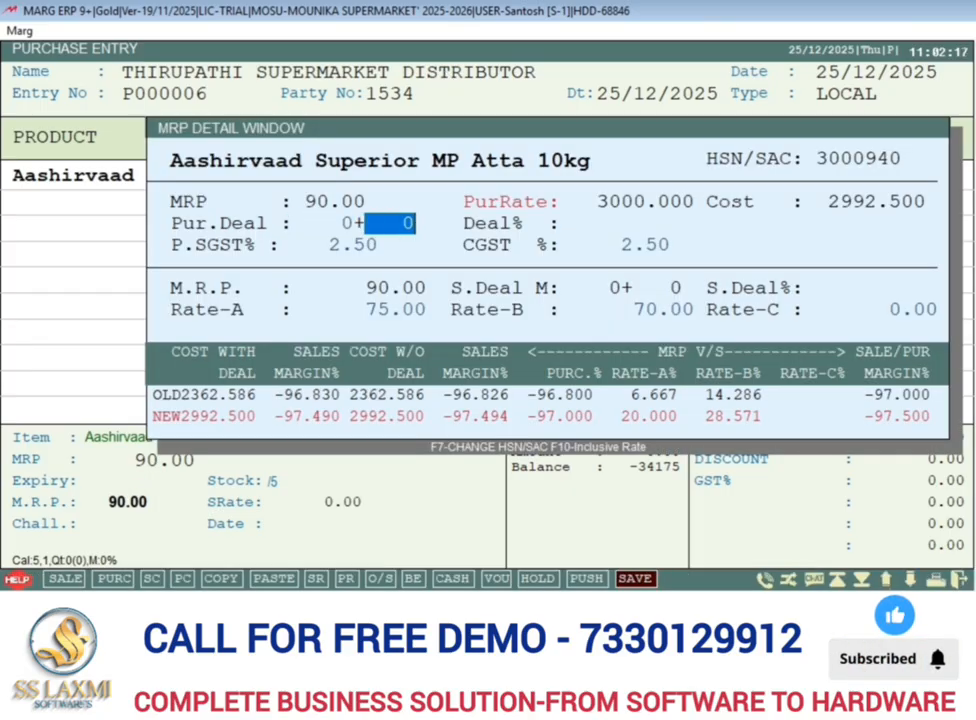
key(Return)
key(Return)
key(Return)
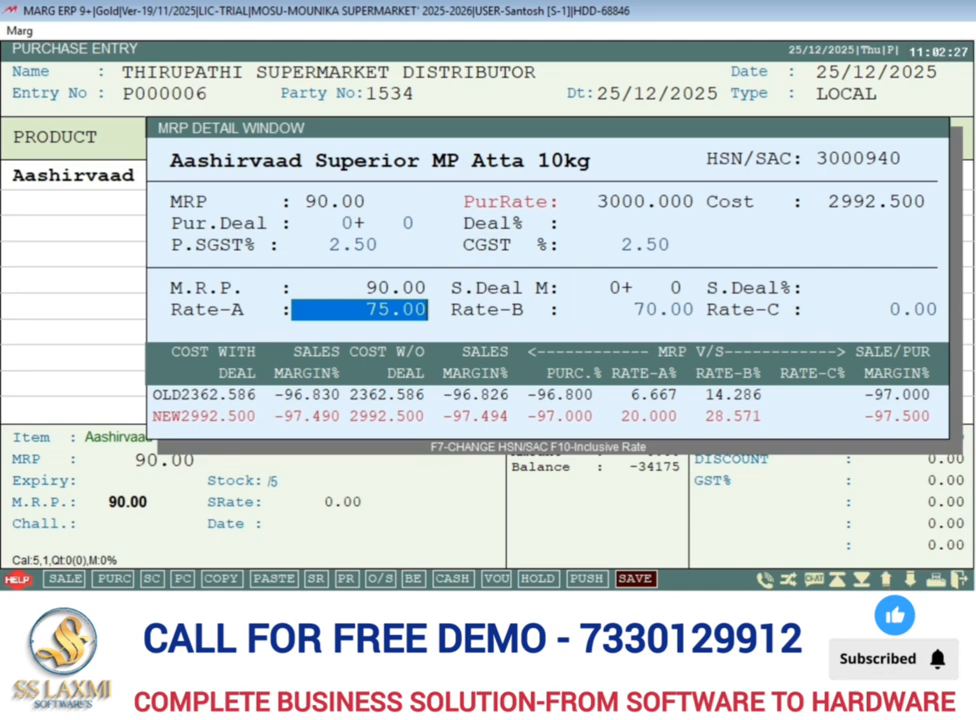
text(7)
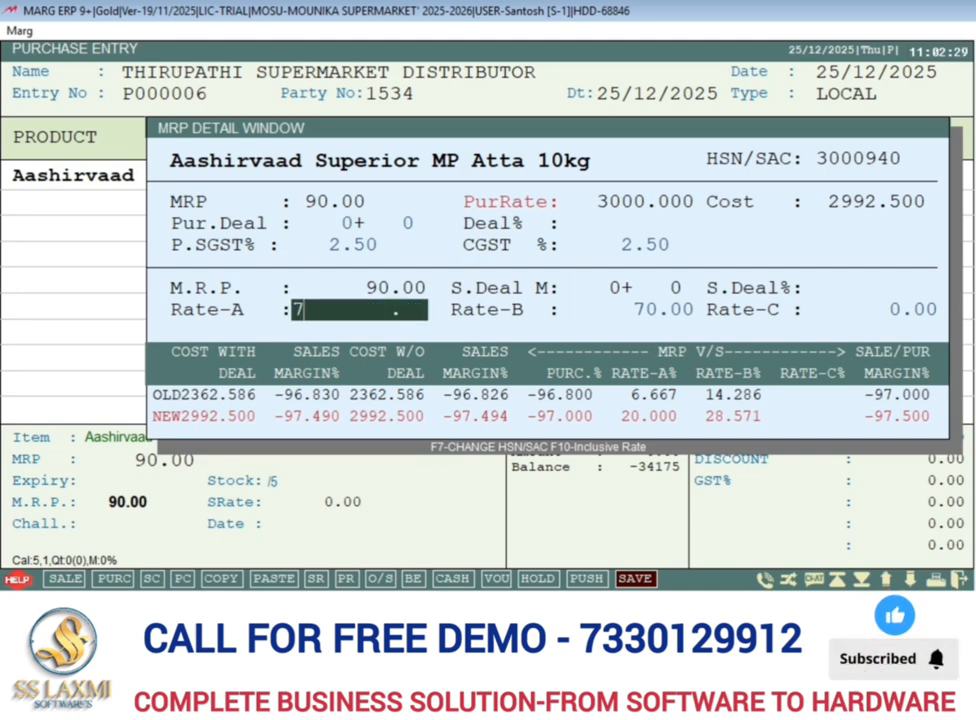
text(6)
key(Return)
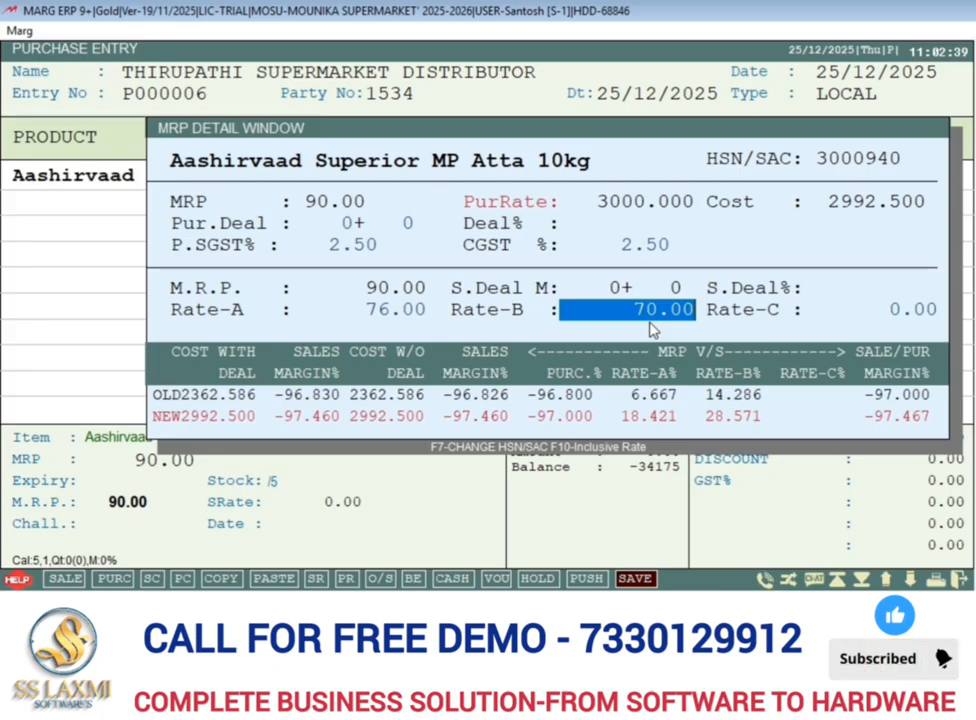
text(70)
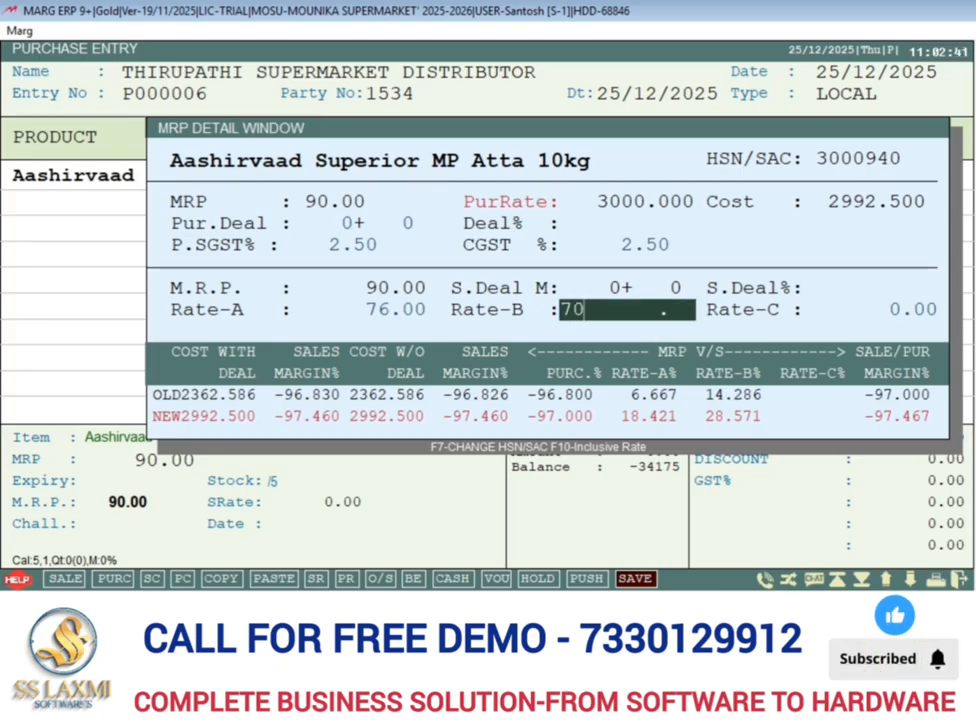
key(Return)
key(Return)
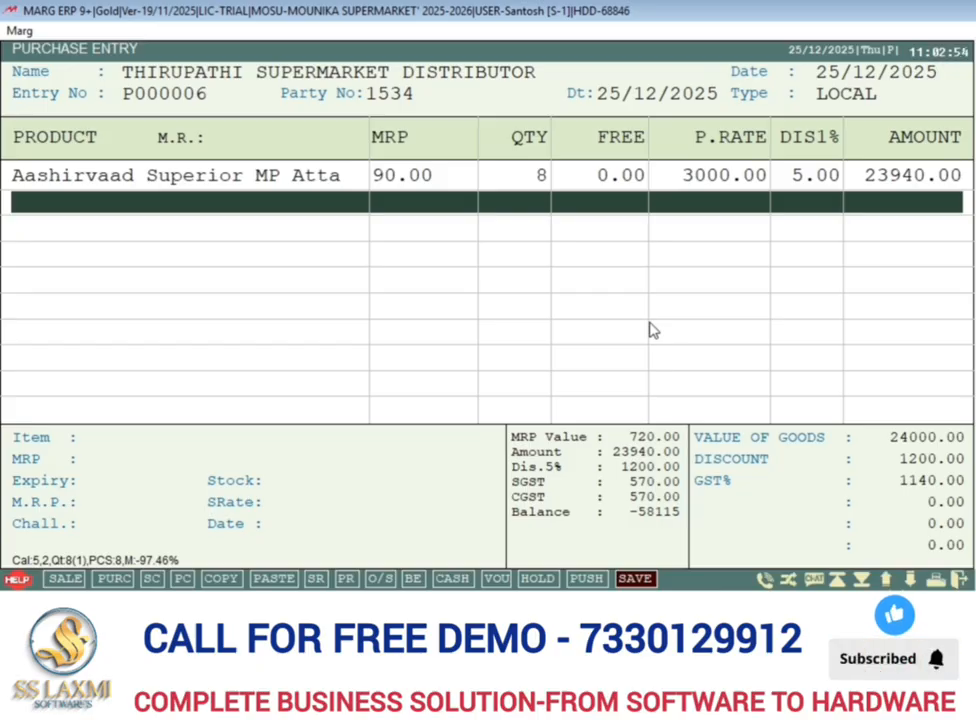
Add Saffola Soya Chunks on the second product line using its barcode A0001.
key(Return)
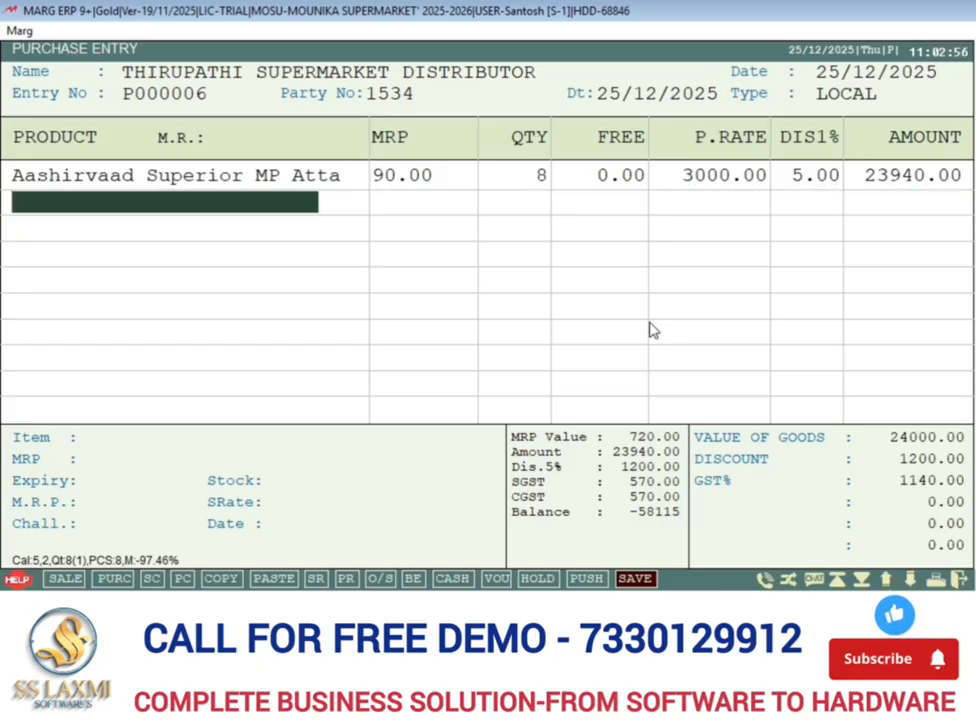
text(A000)
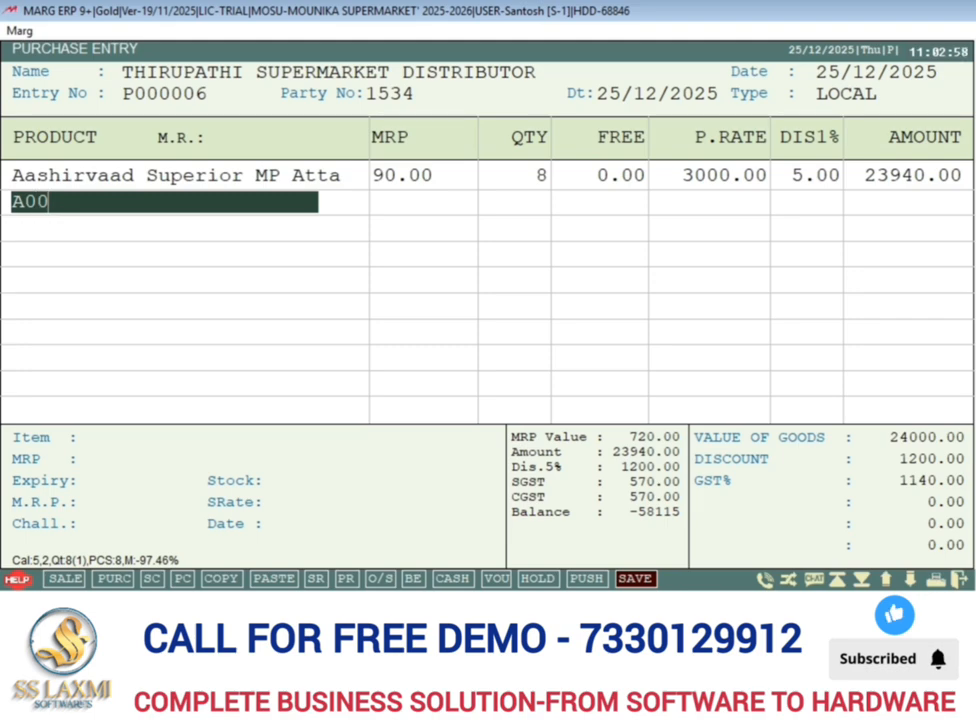
text(1)
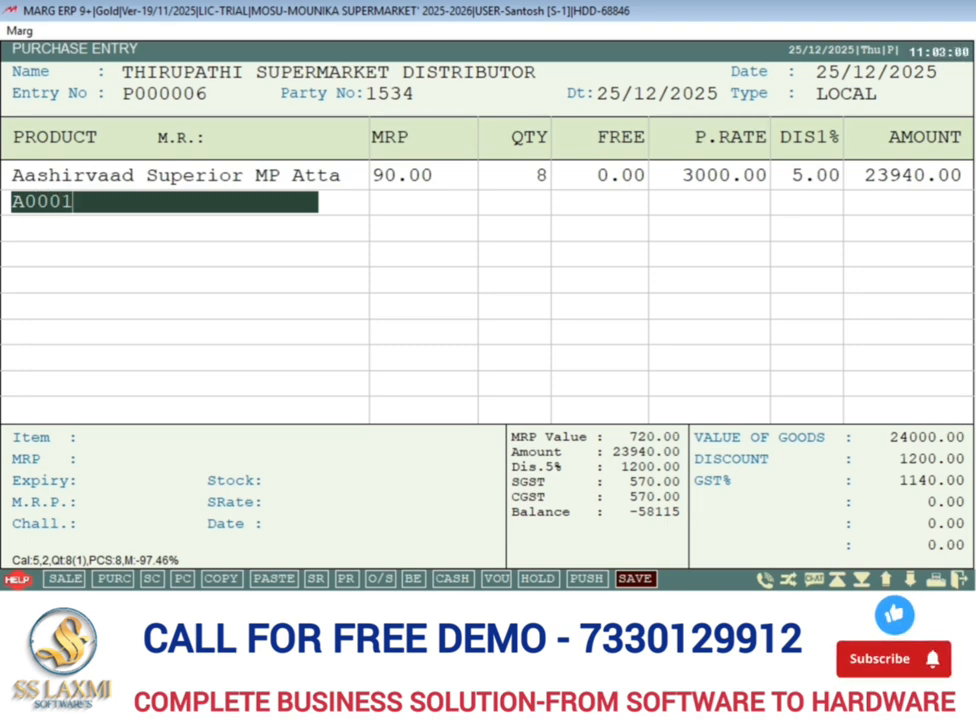
key(Return)
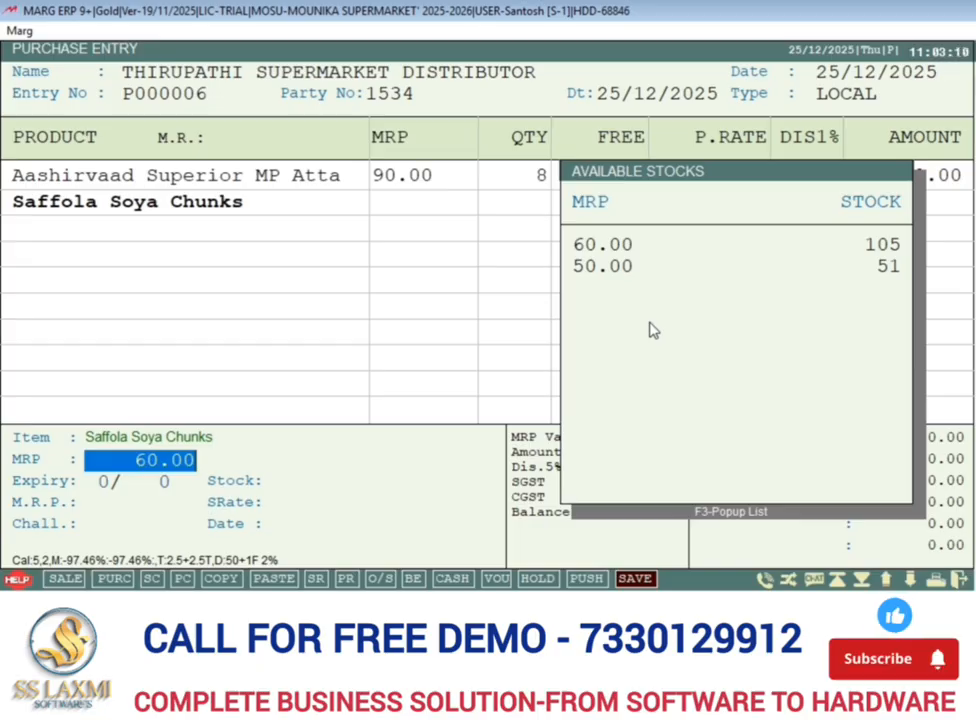
Accept the soya chunks' MRP of 60 and set their expiry to May 2028.
key(Return)
key(Return)
key(Return)
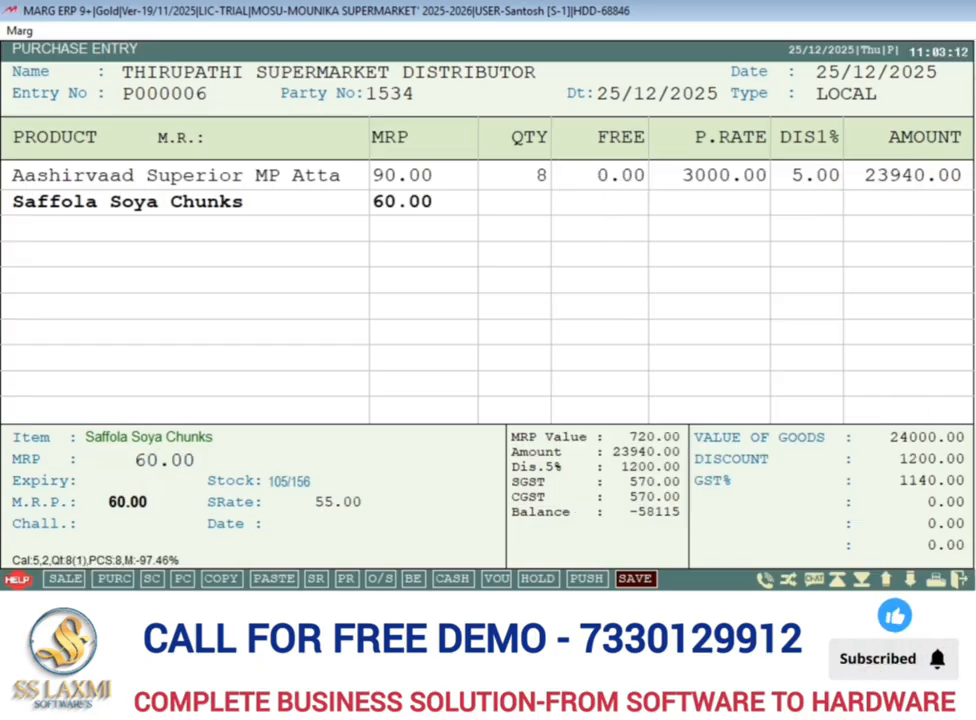
Enter a quantity of 10 with 1 free for the soya chunks, accepting the purchase rate of 40 and 10% discount.
text(10)
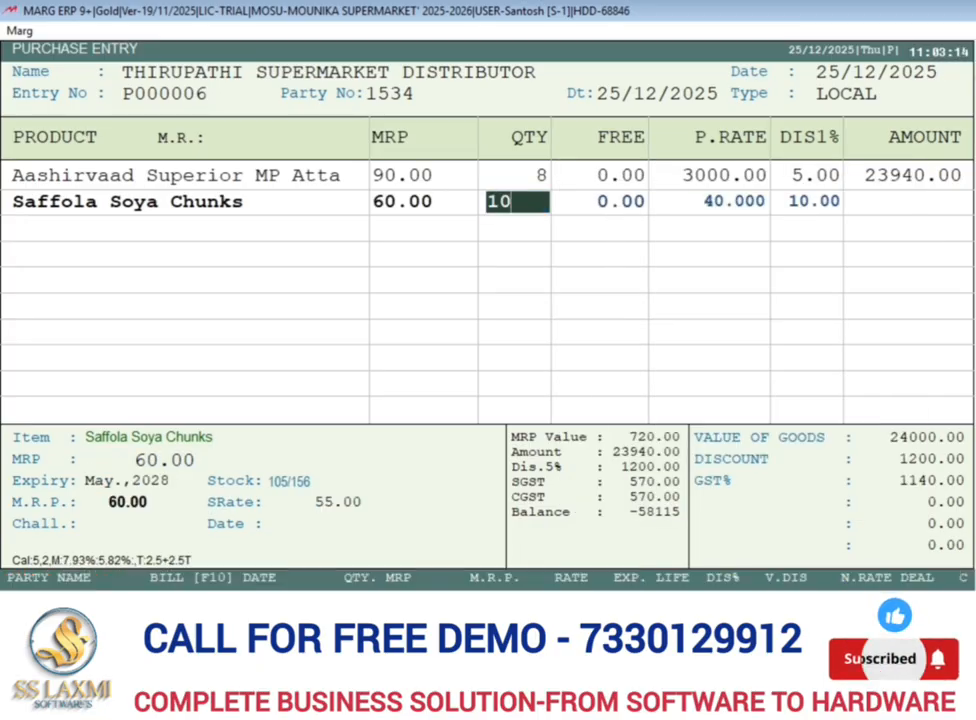
key(Return)
text(1 .)
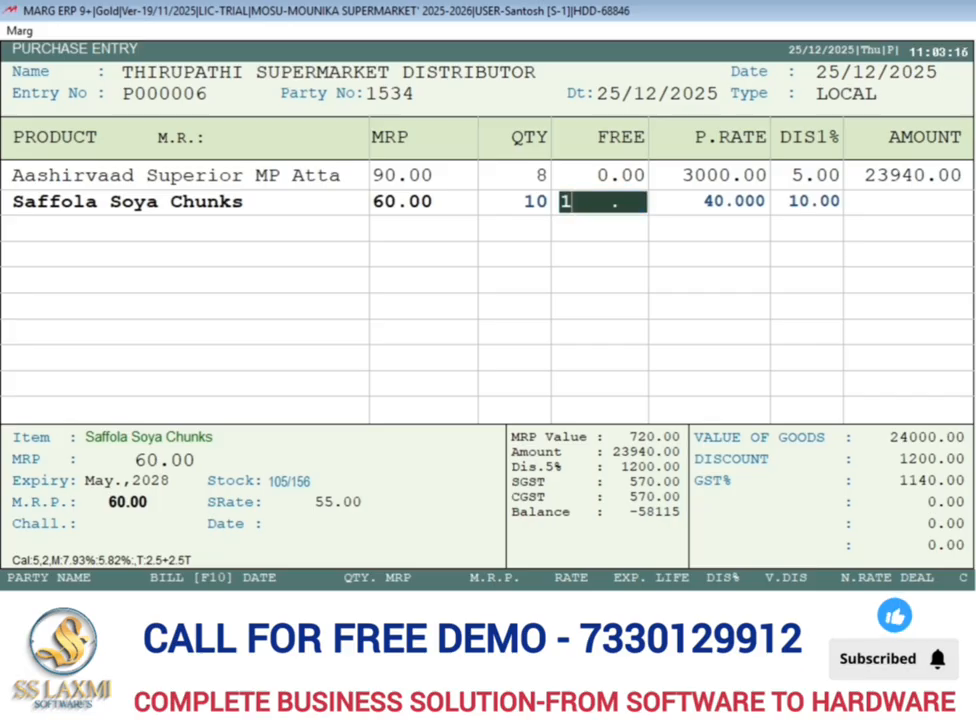
key(Return)
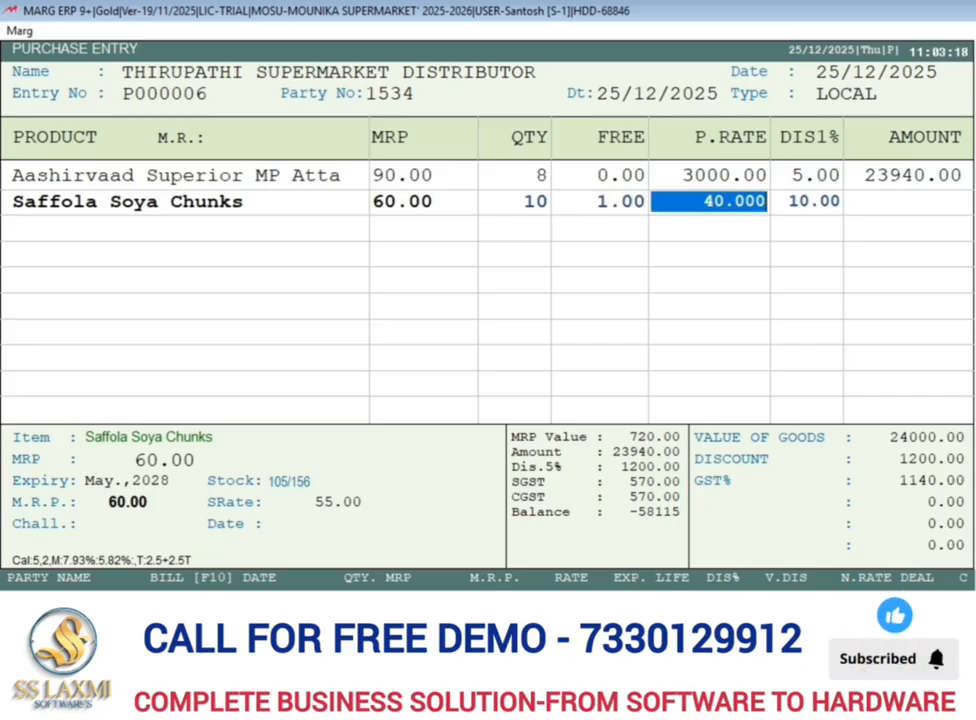
key(Return)
Accept the soya chunks' MRP details with a 10+1 purchase deal and Rate-A of 55, and finish the product line.
key(Return)
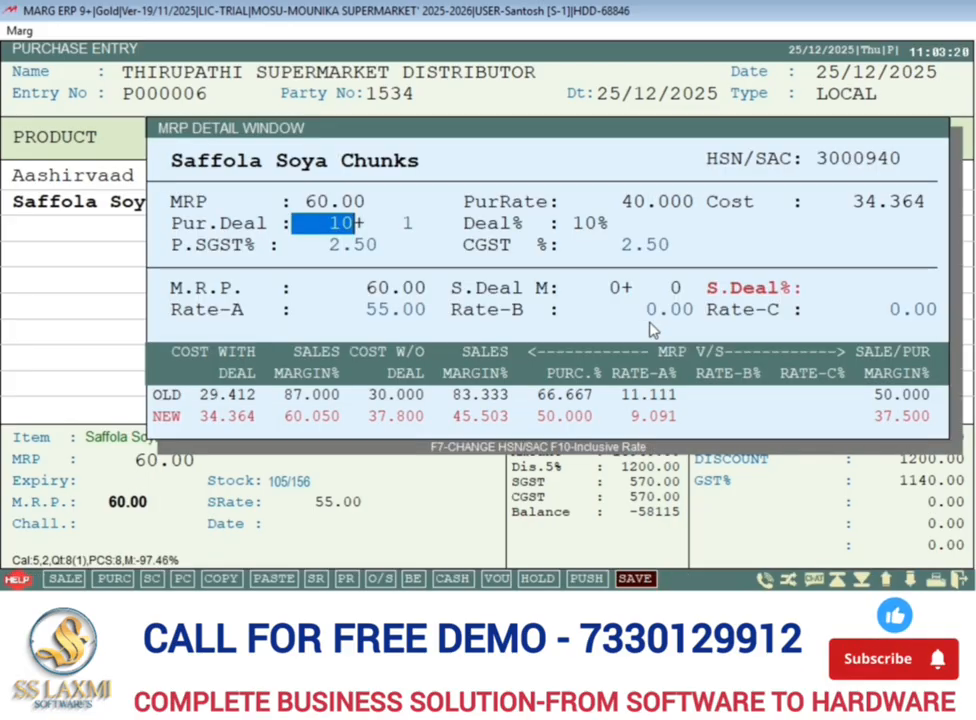
key(Return)
key(Return)
key(Return)
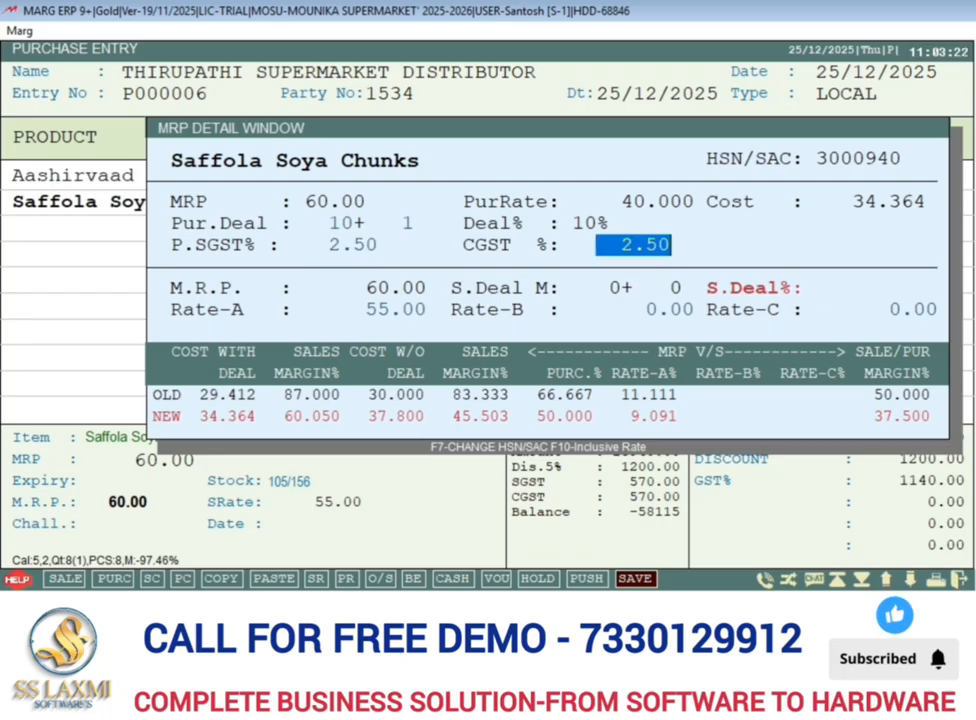
key(Return)
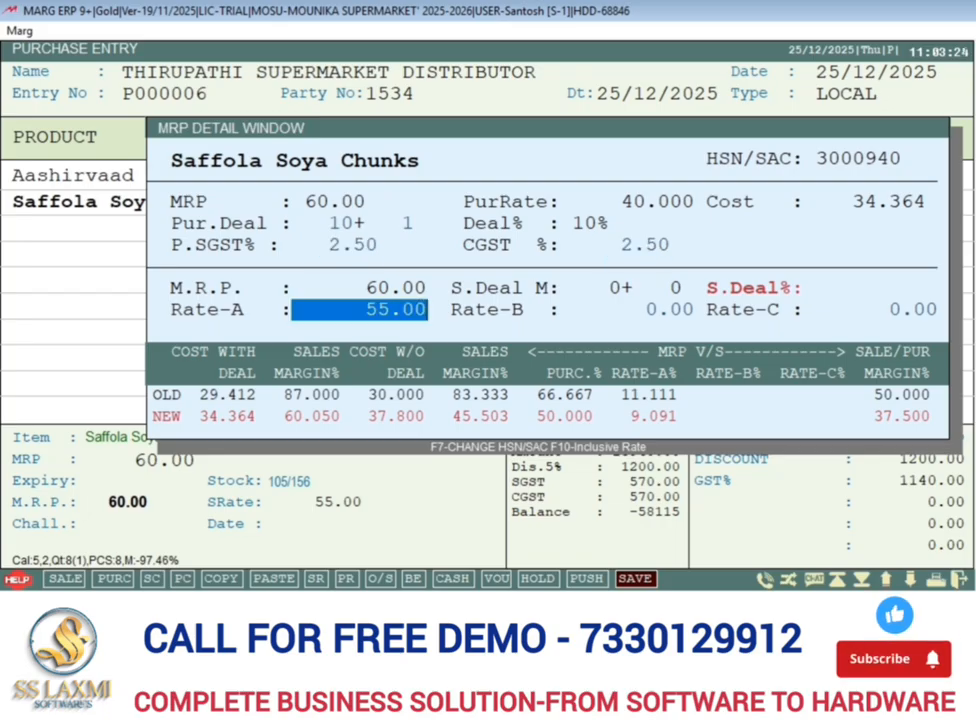
key(Return)
key(Return)
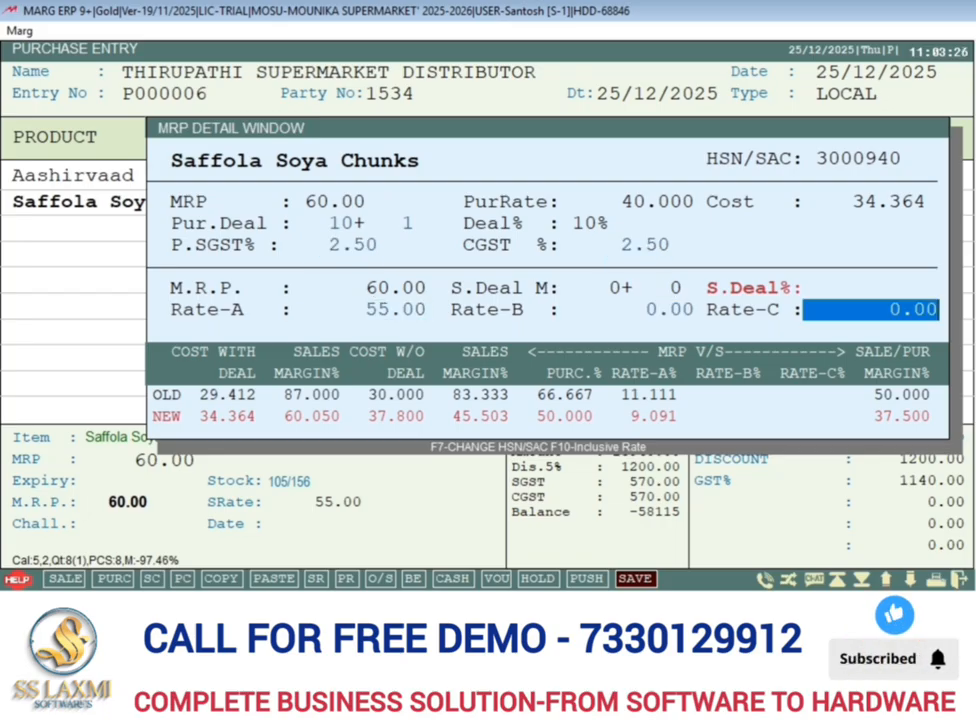
key(Return)
key(Up)
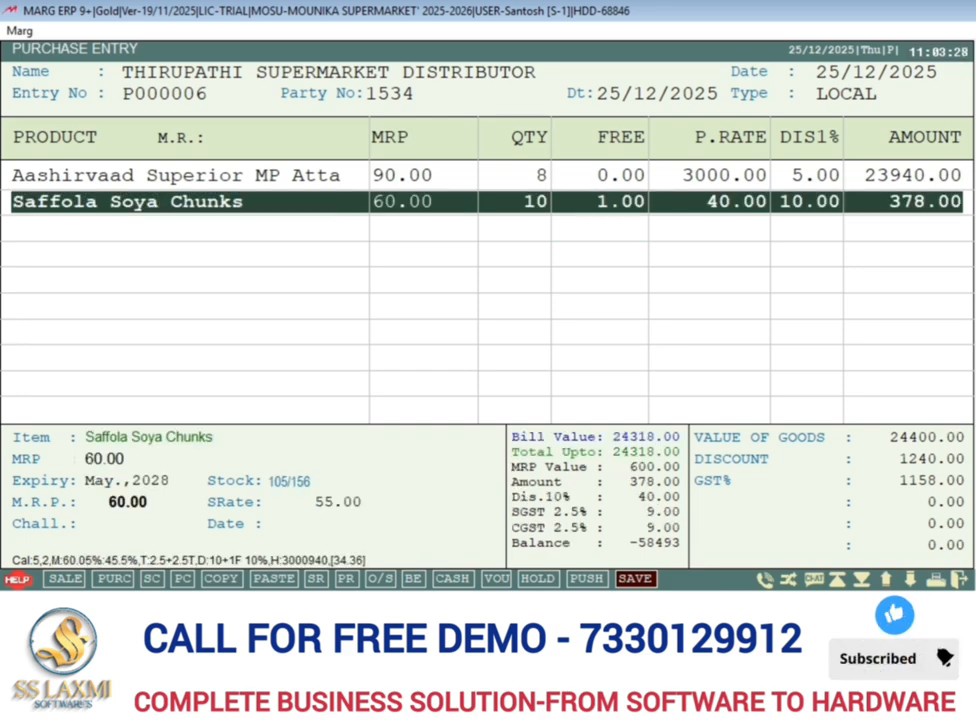
key(Down)
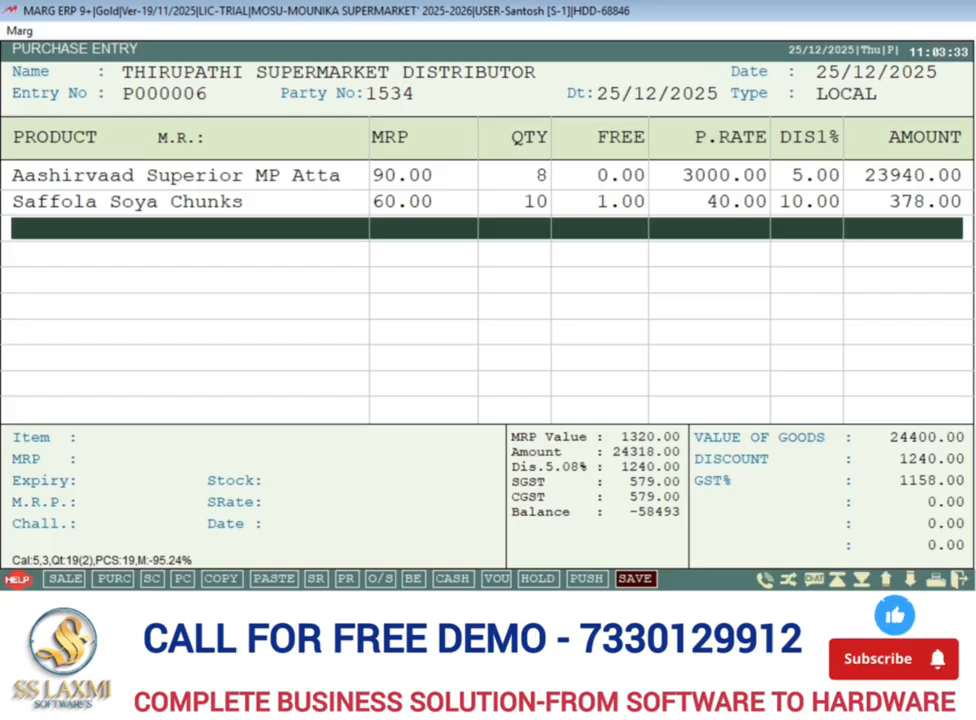
Add SUGAR on the third product line with an MRP of 50 and an expiry of February 2028.
click(333, 230)
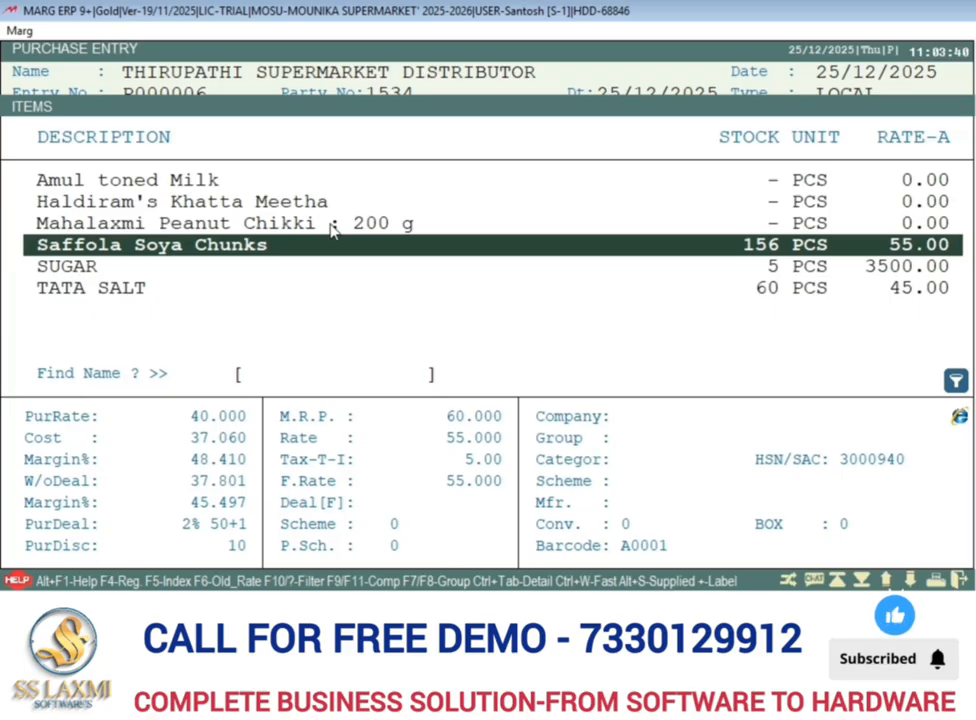
key(Down)
key(Return)
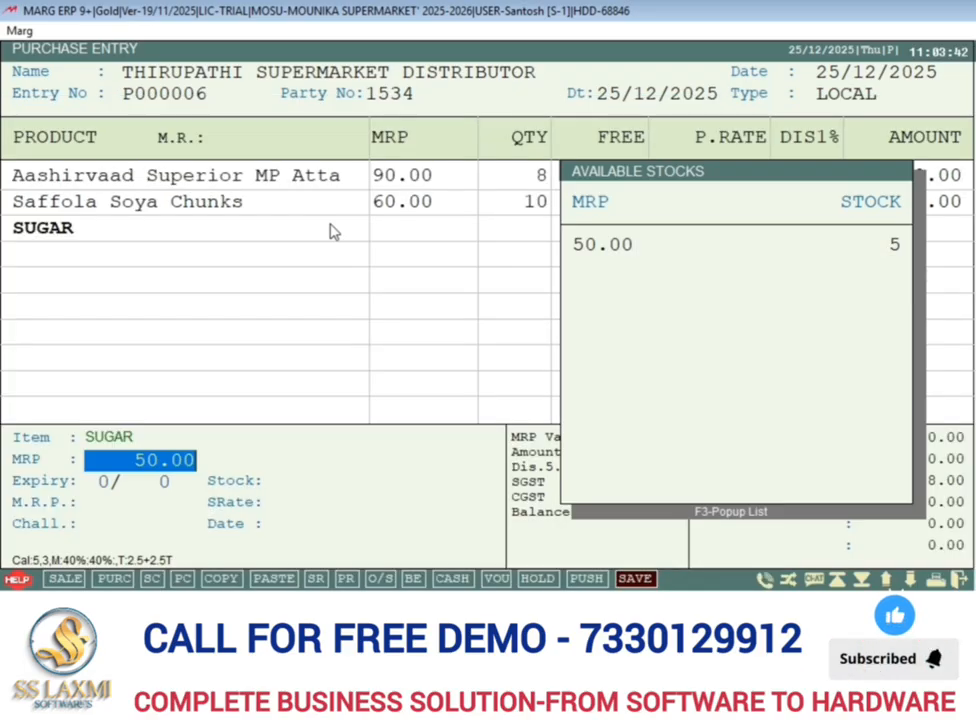
key(Return)
text(2)
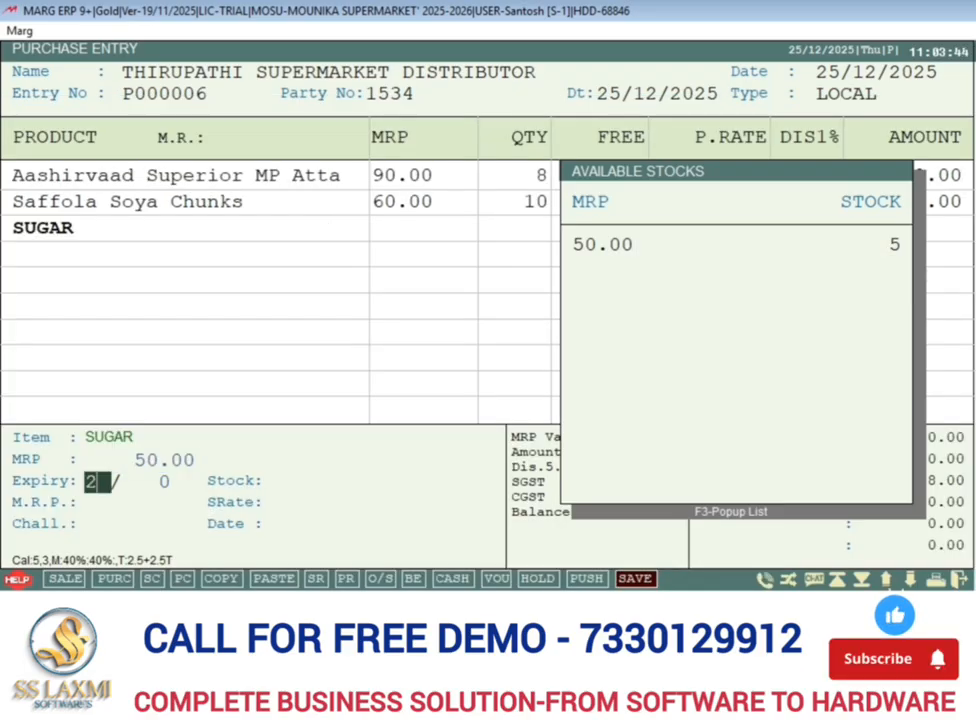
key(Return)
text(28)
key(Return)
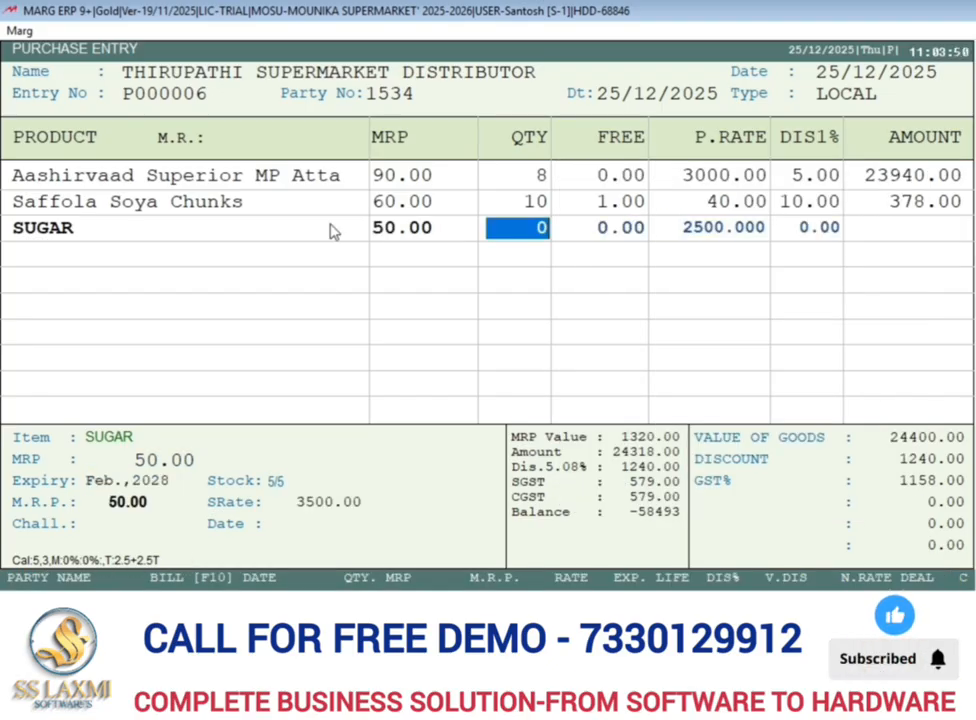
Enter a sugar quantity of 25 with no free quantity, a purchase rate of 30 and no discount.
text(25)
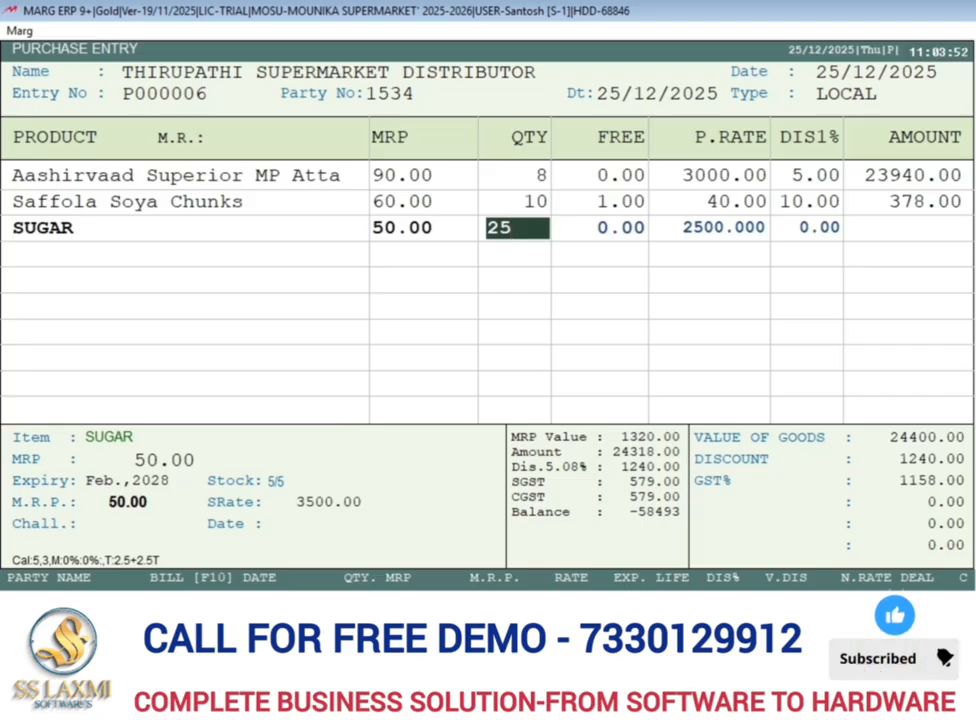
key(Return)
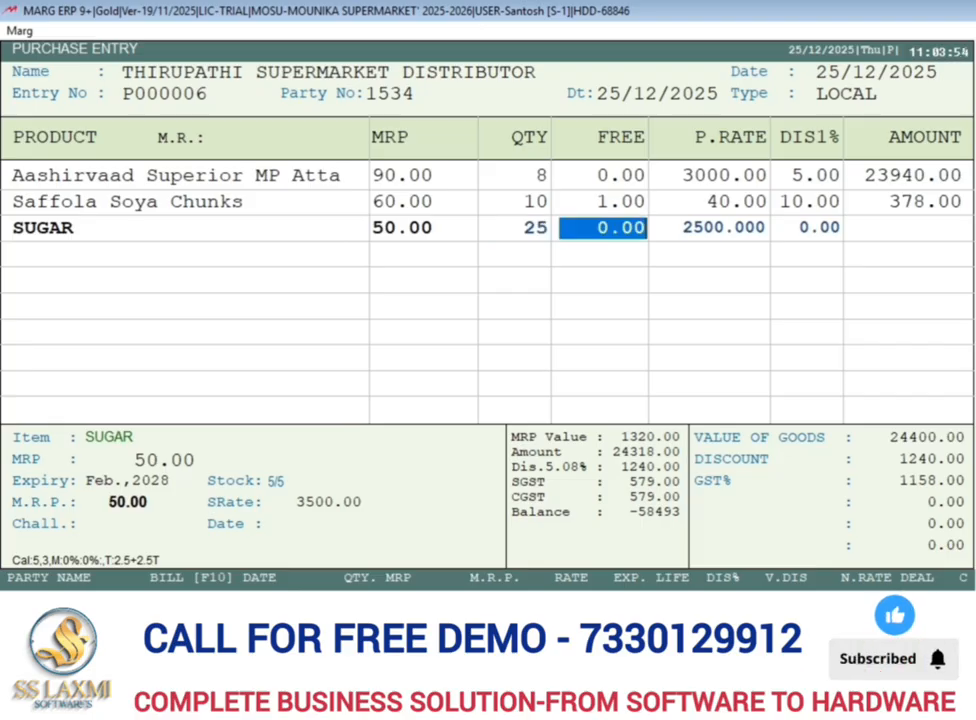
key(Return)
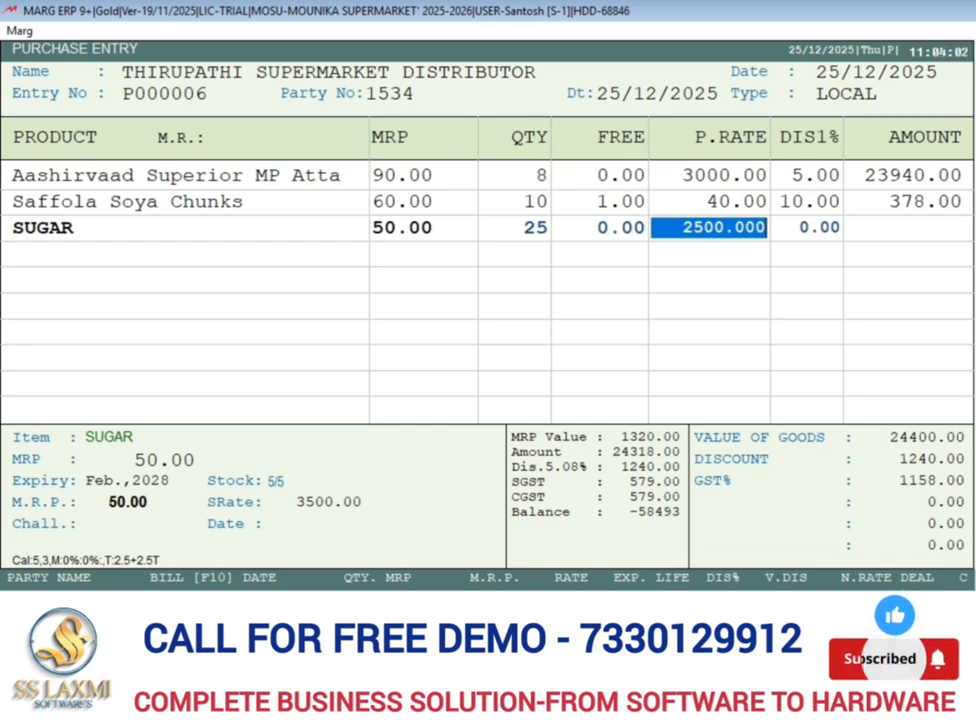
text(30 .)
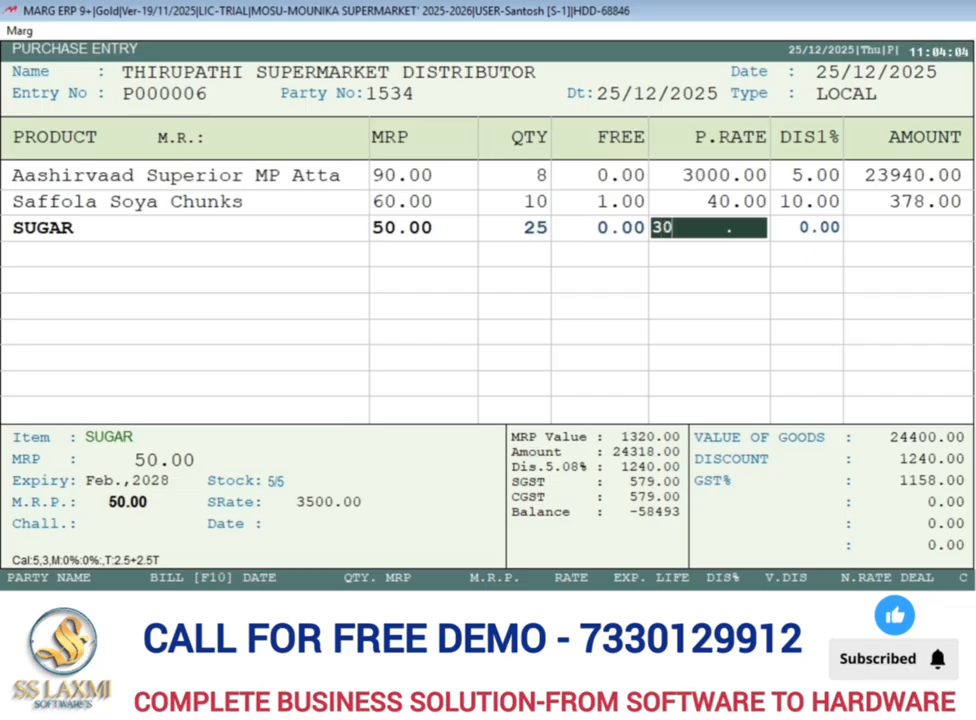
key(Return)
Set the sugar's Rate-A to 45 and Rate-B to 0 in the MRP details, and finish the product line.
key(Return)
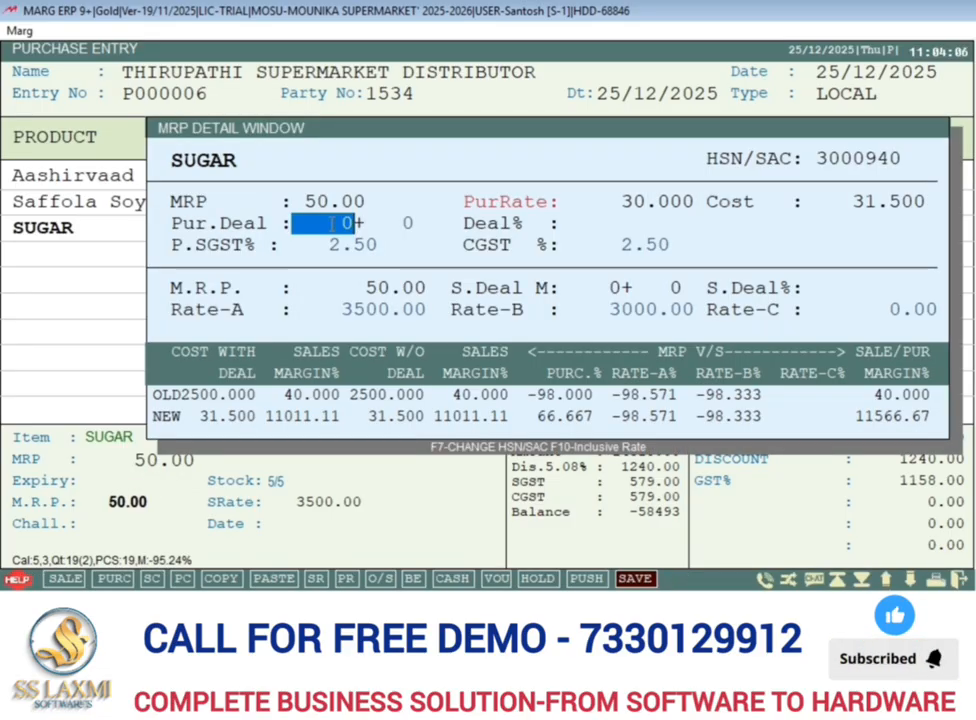
key(Return)
key(Return)
key(Return)
key(Return)
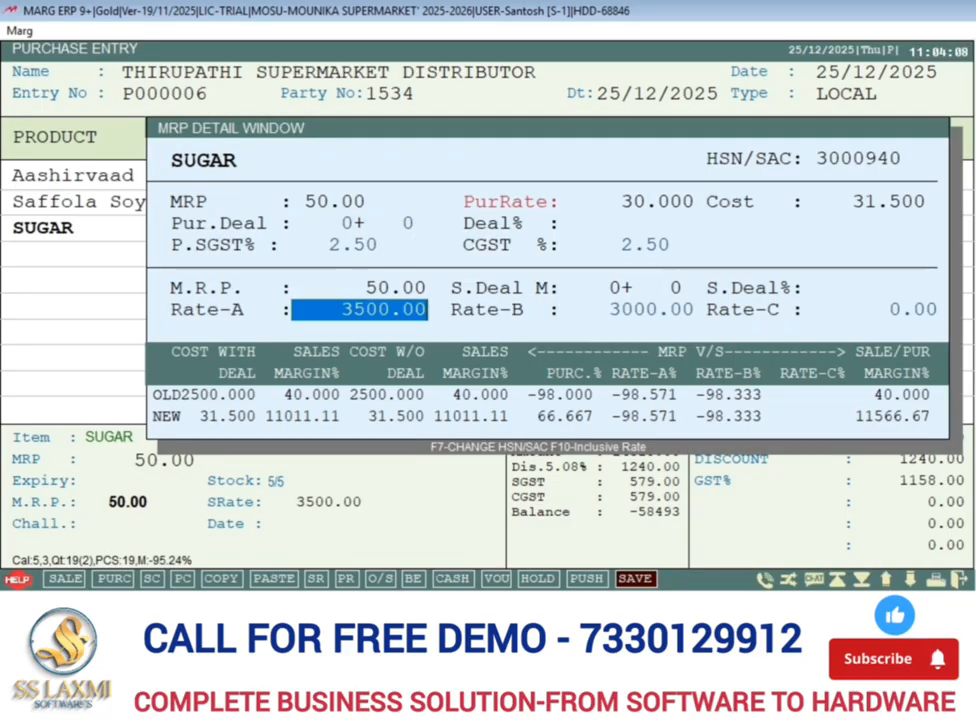
text(45 .)
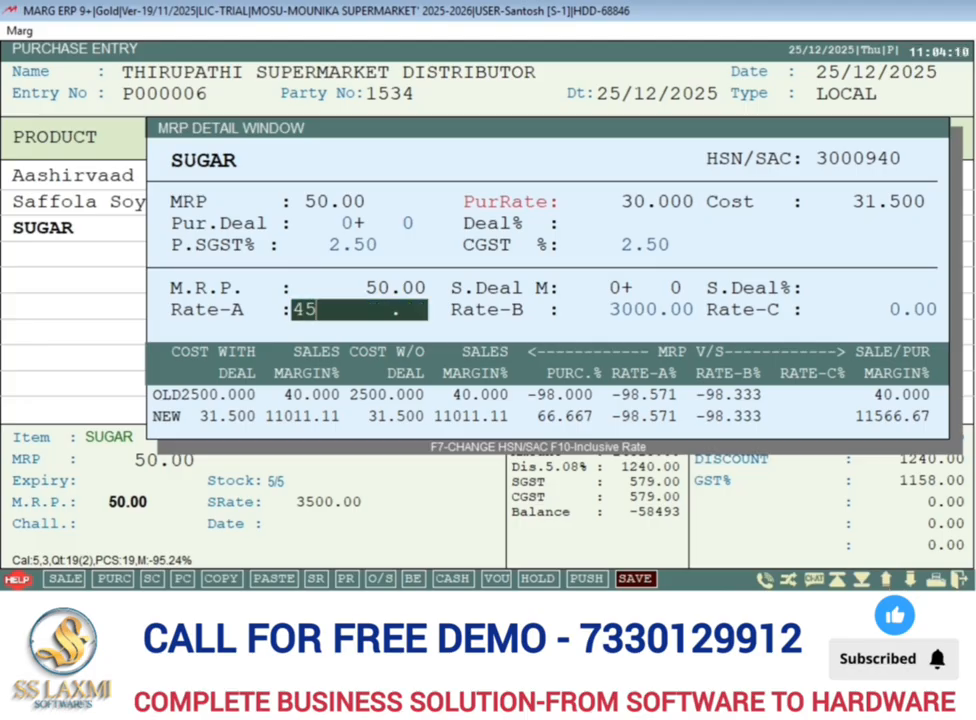
key(Return)
text(0)
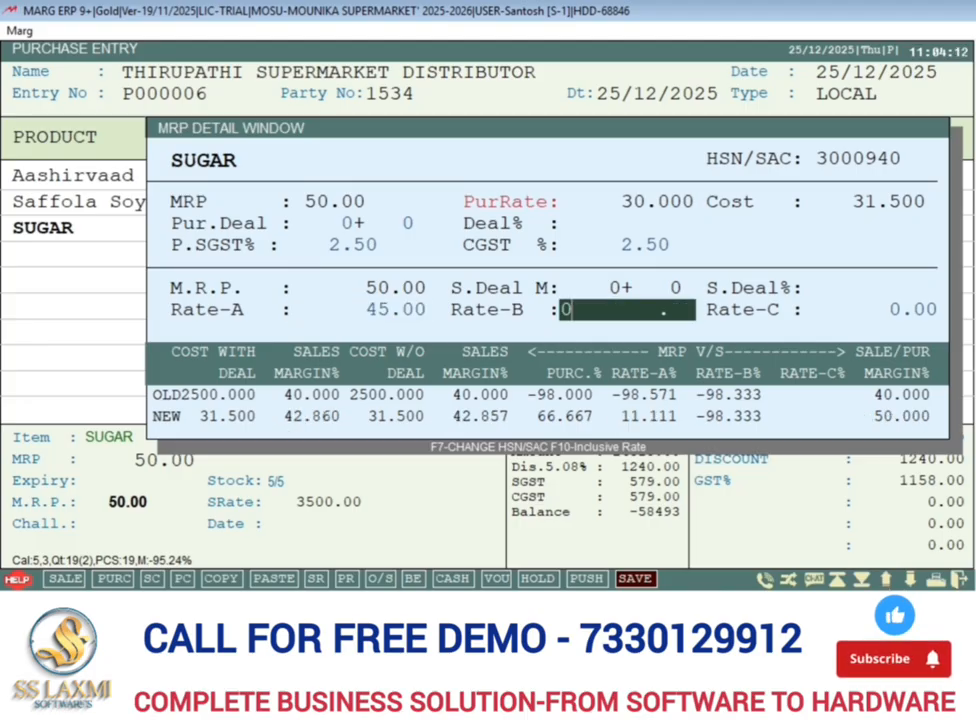
key(Return)
key(Return)
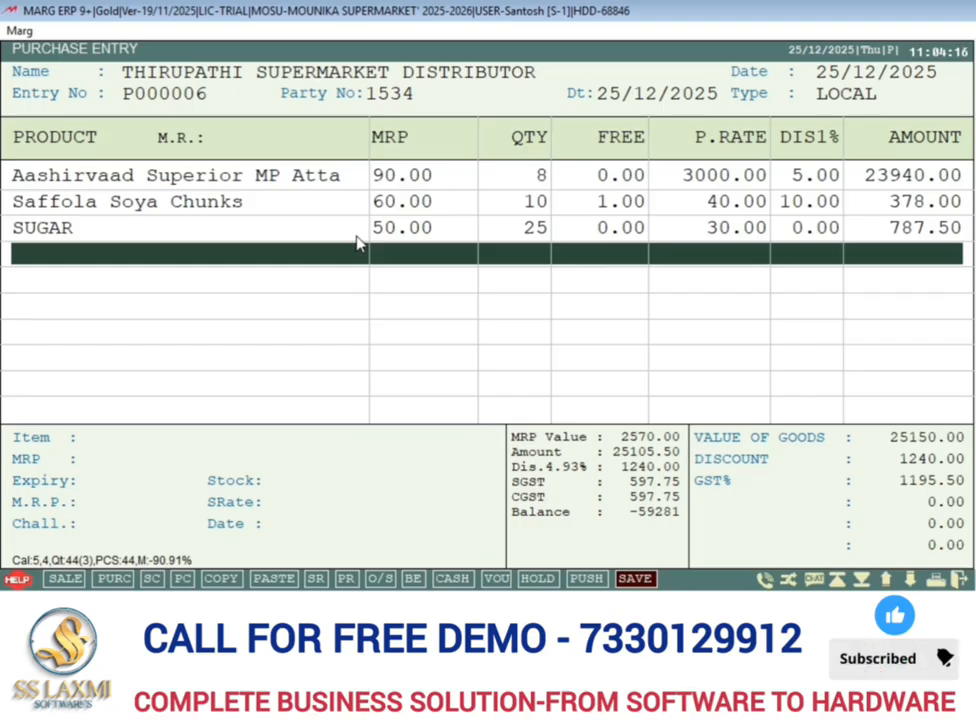
key(Up)
click(347, 210)
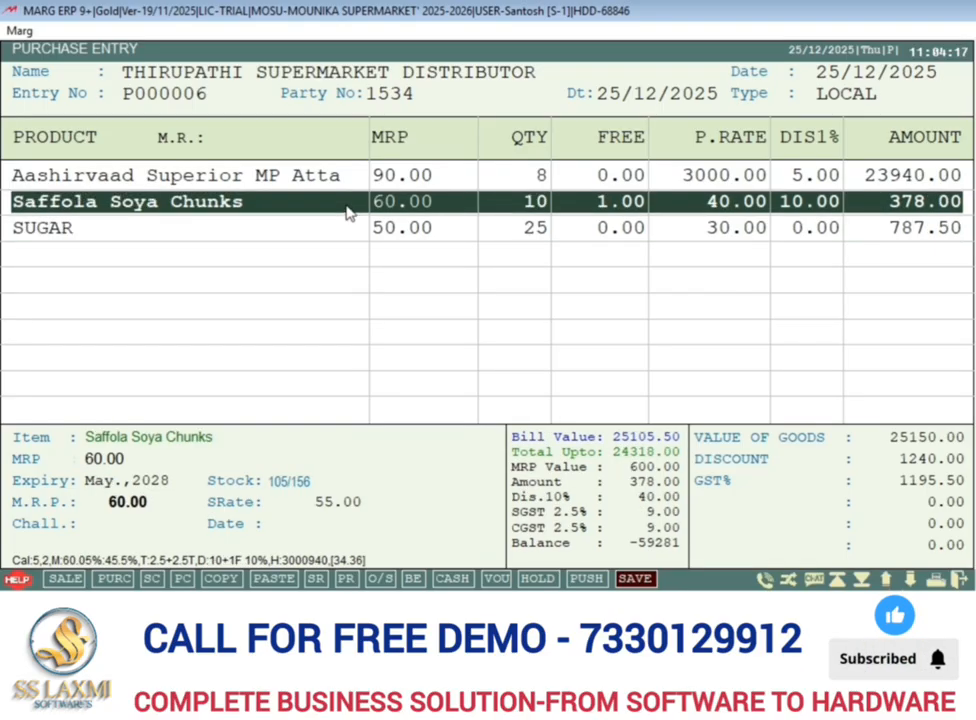
click(352, 229)
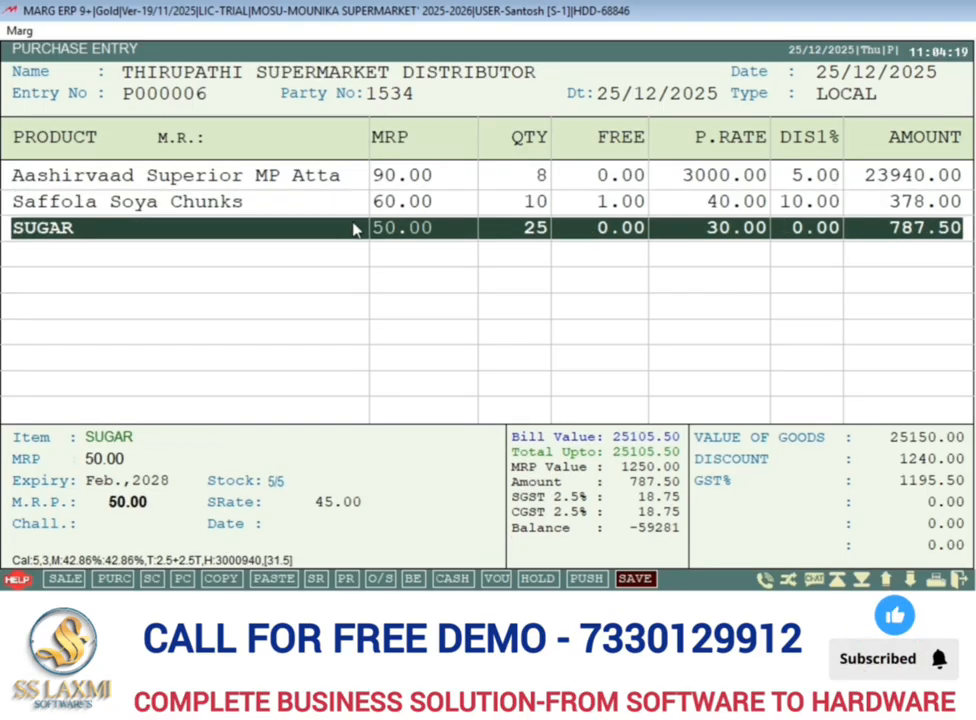
key(Down)
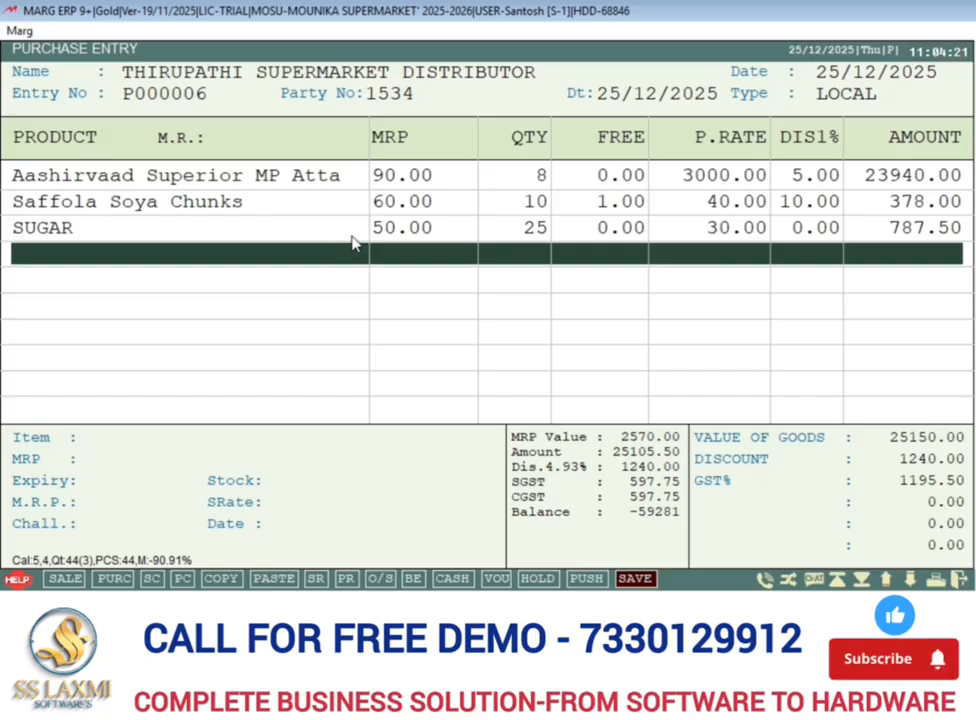
Start saving the bill without quantity-based rate changes, enter 1240 as the bill discount, and leave the scheme list unchanged.
key(ctrl+w)
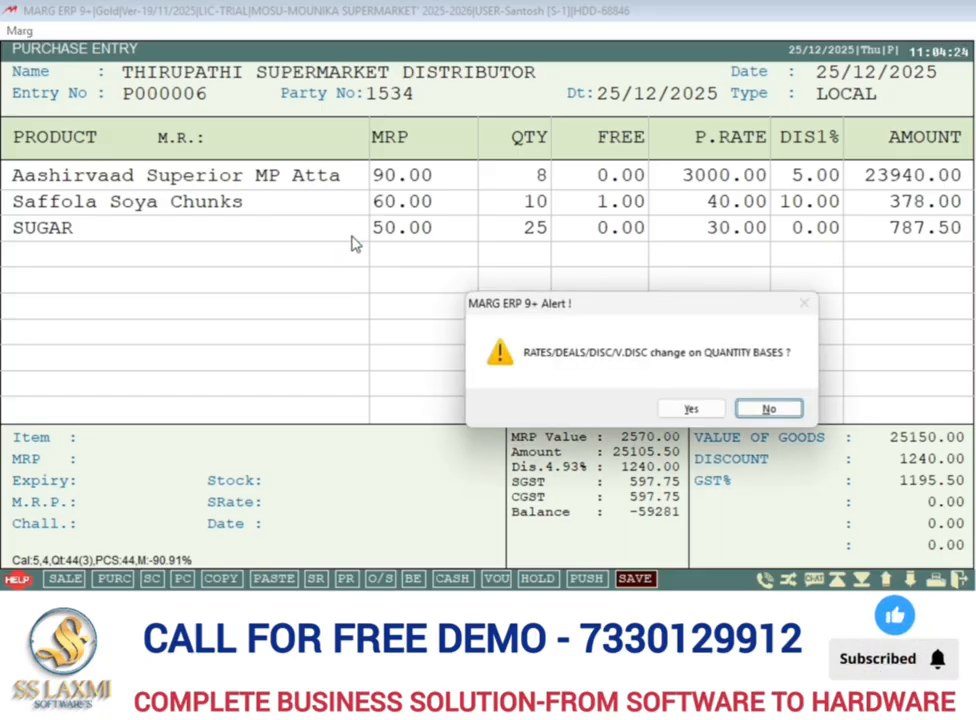
key(Return)
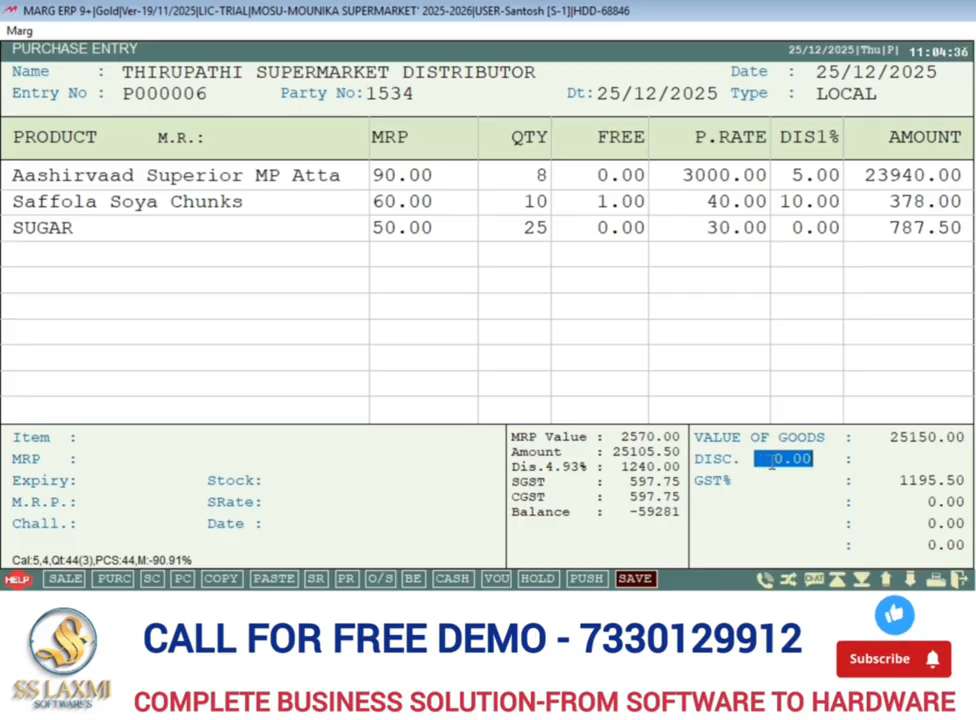
text(1240)
key(Return)
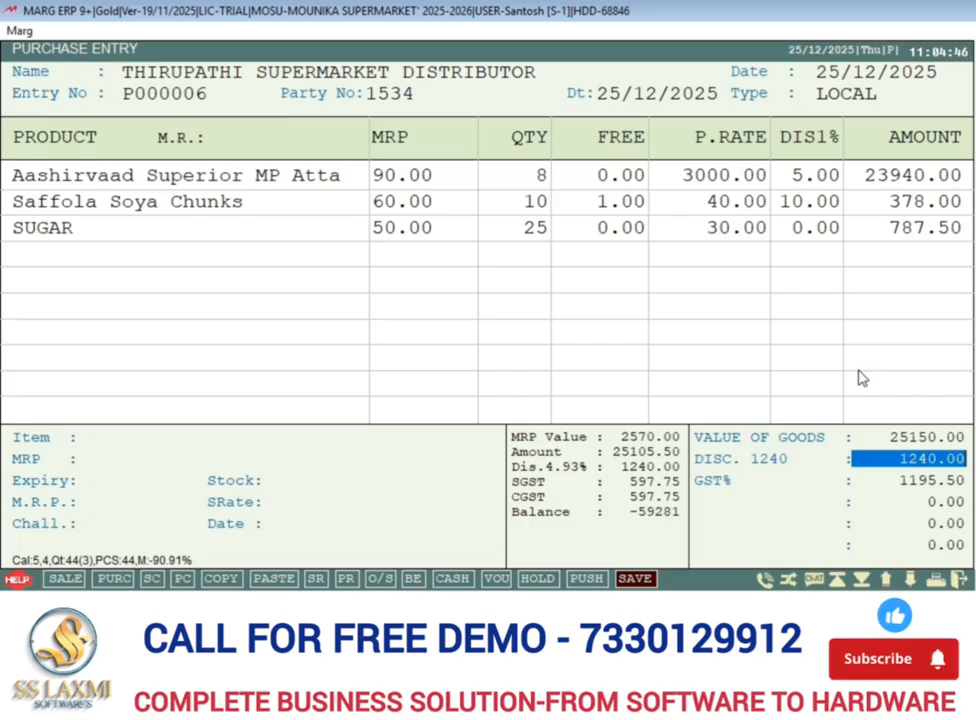
key(Return)
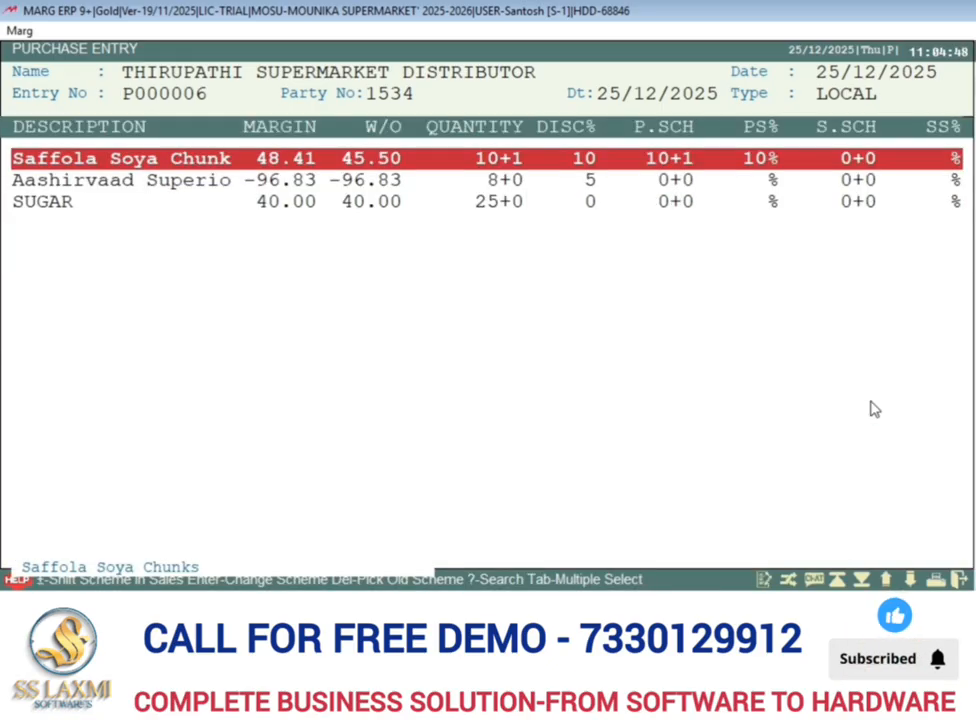
key(Escape)
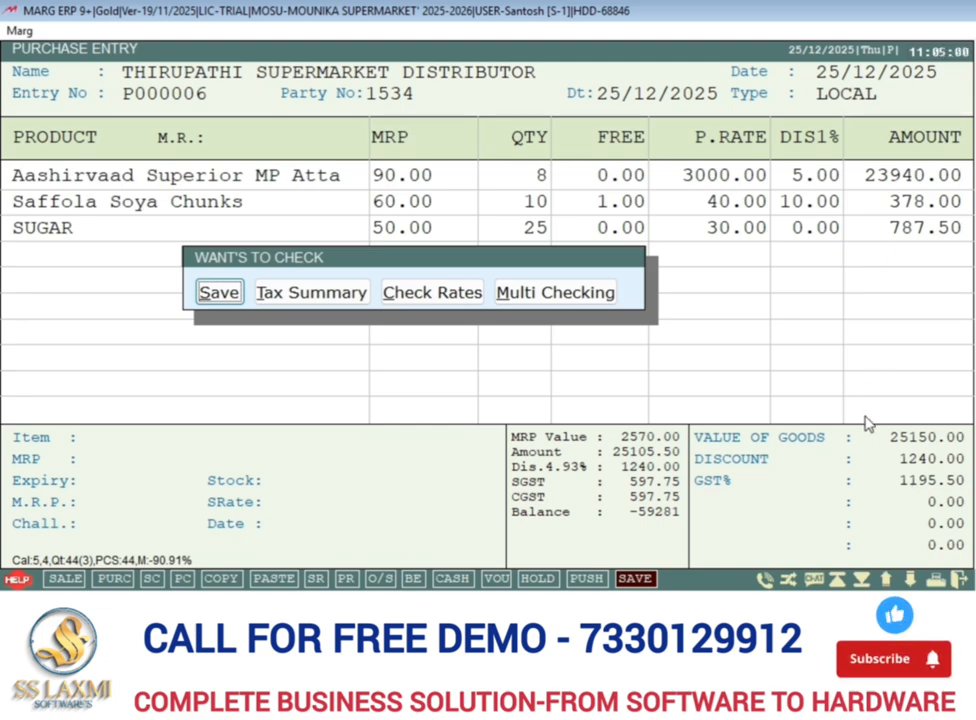
Save the purchase bill, leaving the cash paid and claim amount at 0 in the bill levies.
click(224, 294)
key(Return)
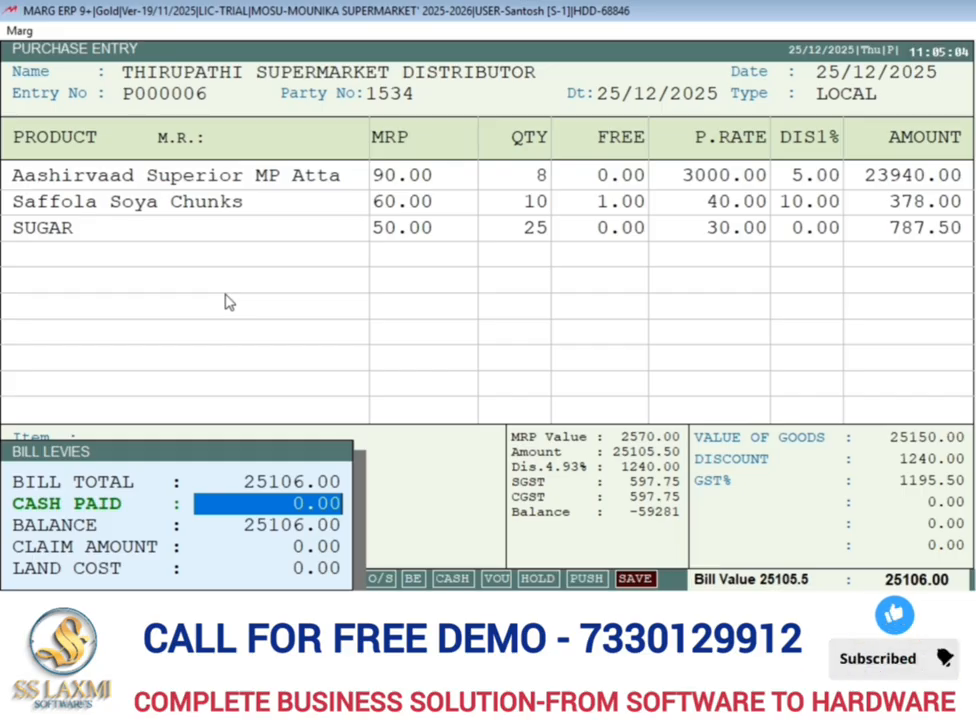
key(Return)
key(Return)
key(Return)
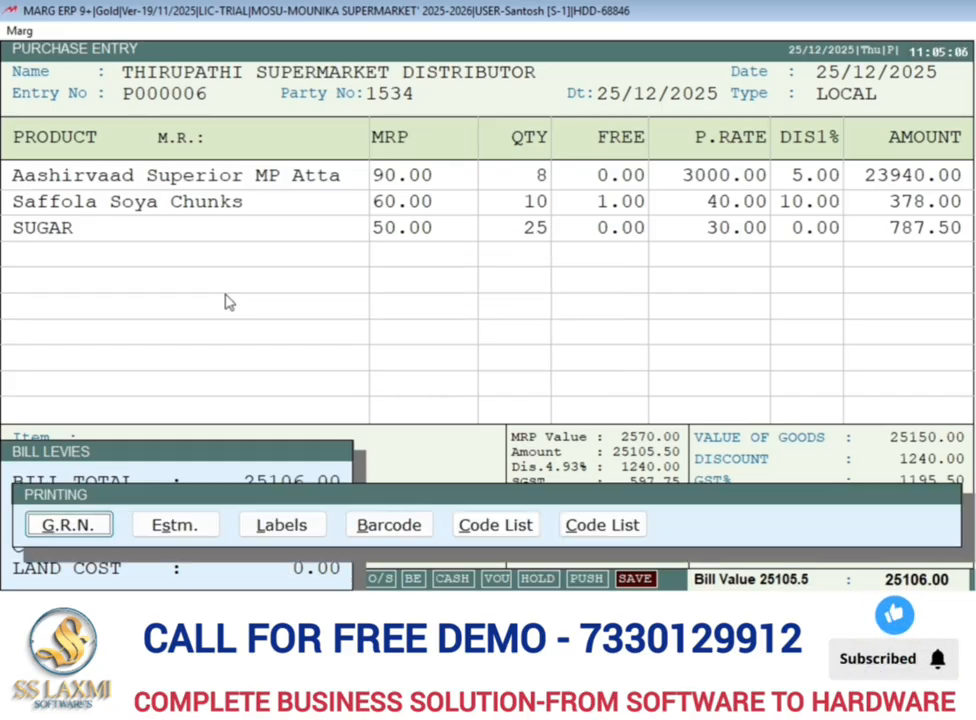
Select barcode printing for the purchase bill.
key(Right)
key(Right)
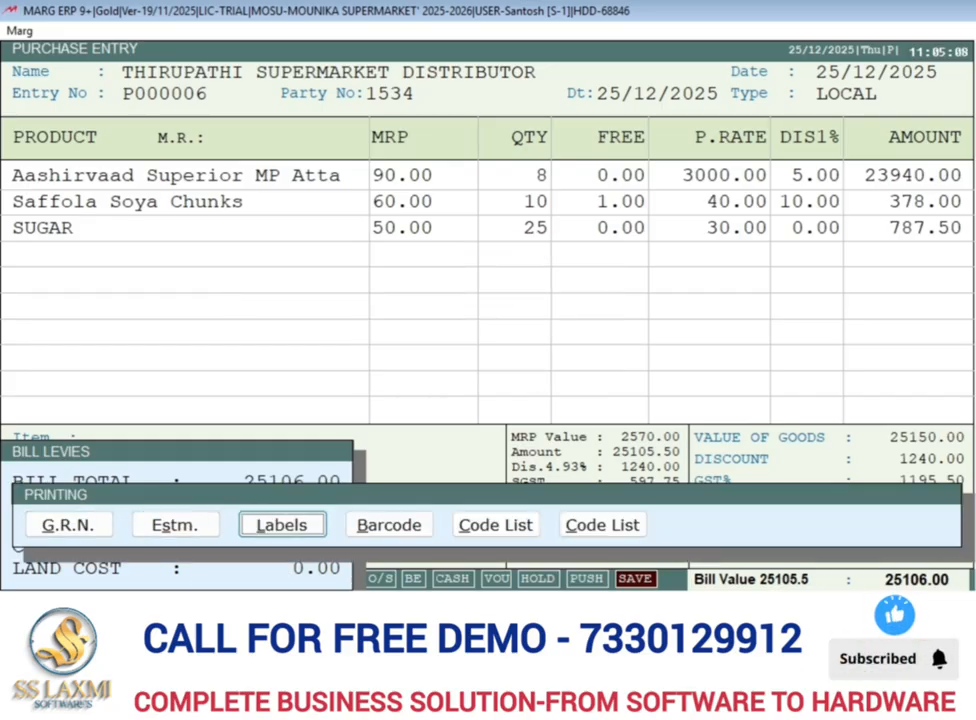
key(Right)
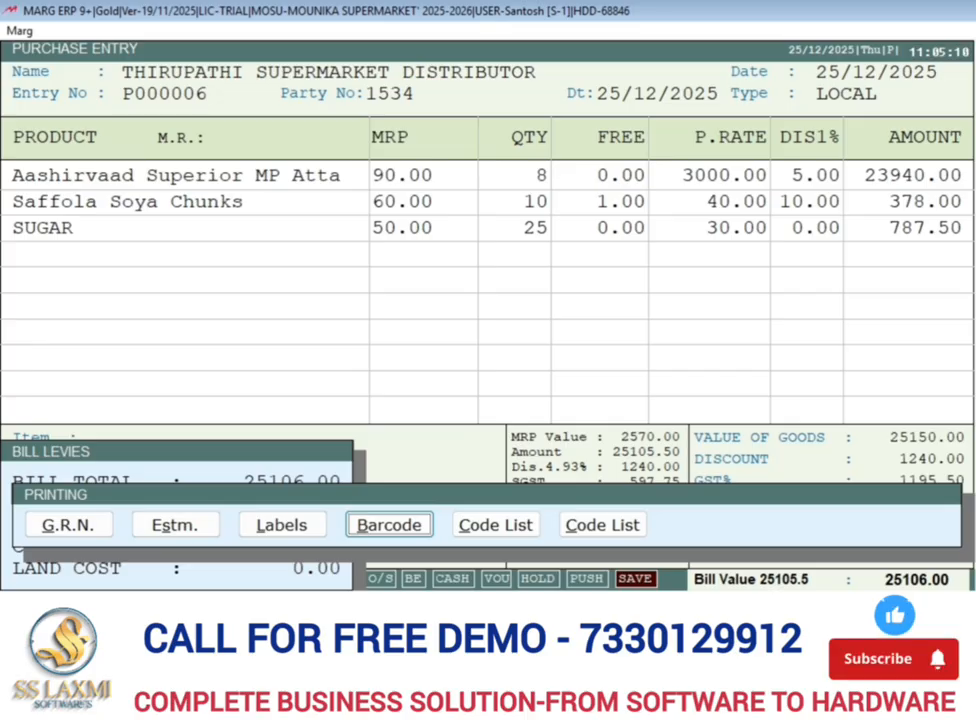